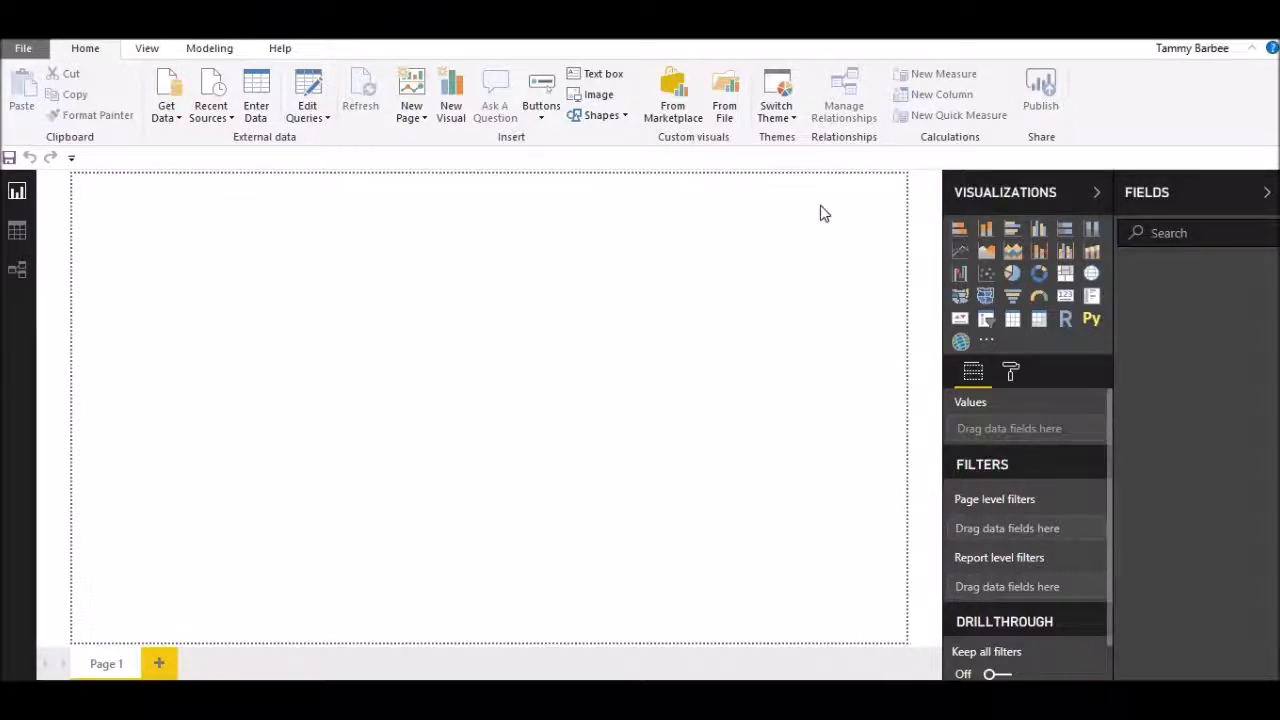
# Start a manually entered data table with two columns named States and Quarter Sales.
pyautogui.click(258, 112)
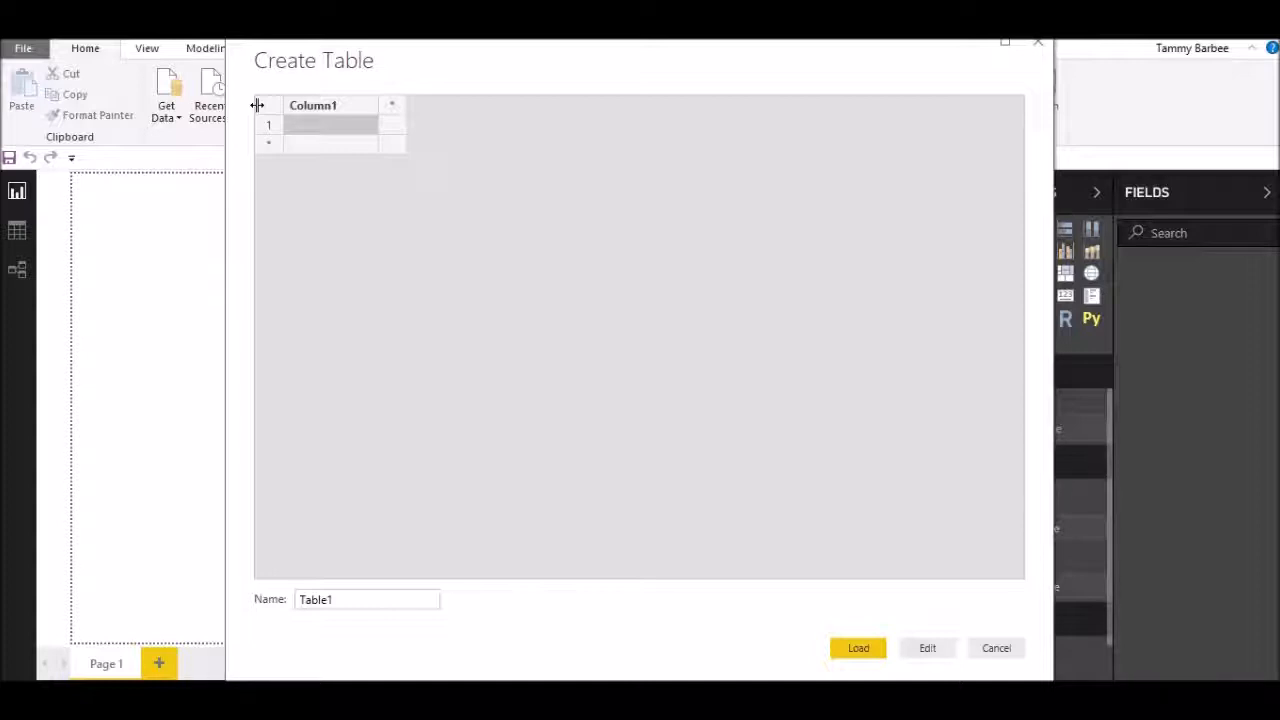
pyautogui.doubleClick(322, 108)
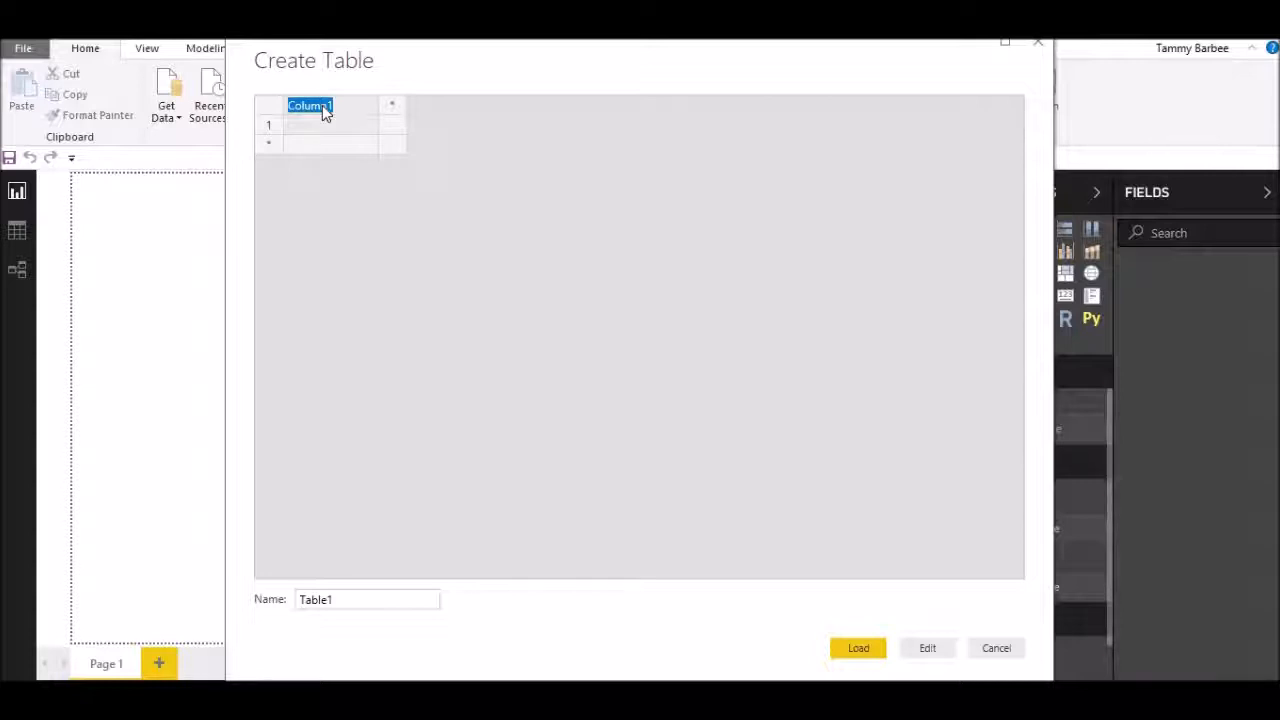
pyautogui.write('States')
pyautogui.press('Tab')
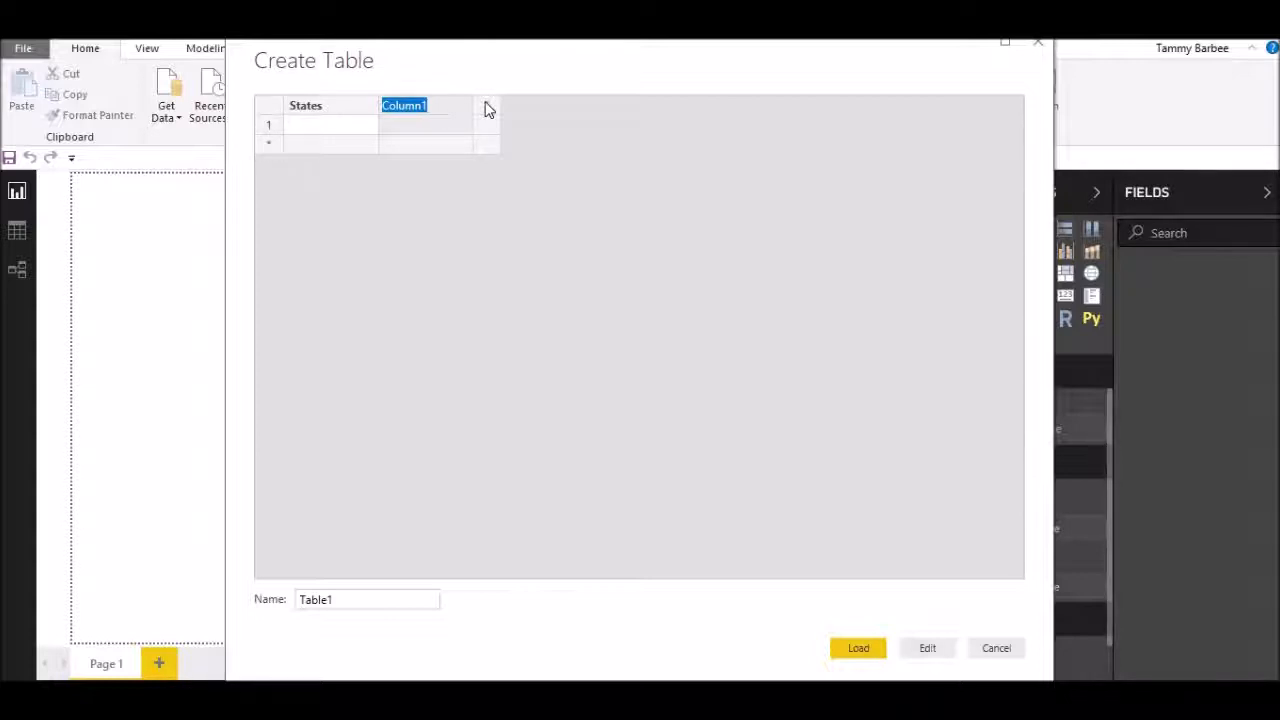
pyautogui.write('Quarter Sales')
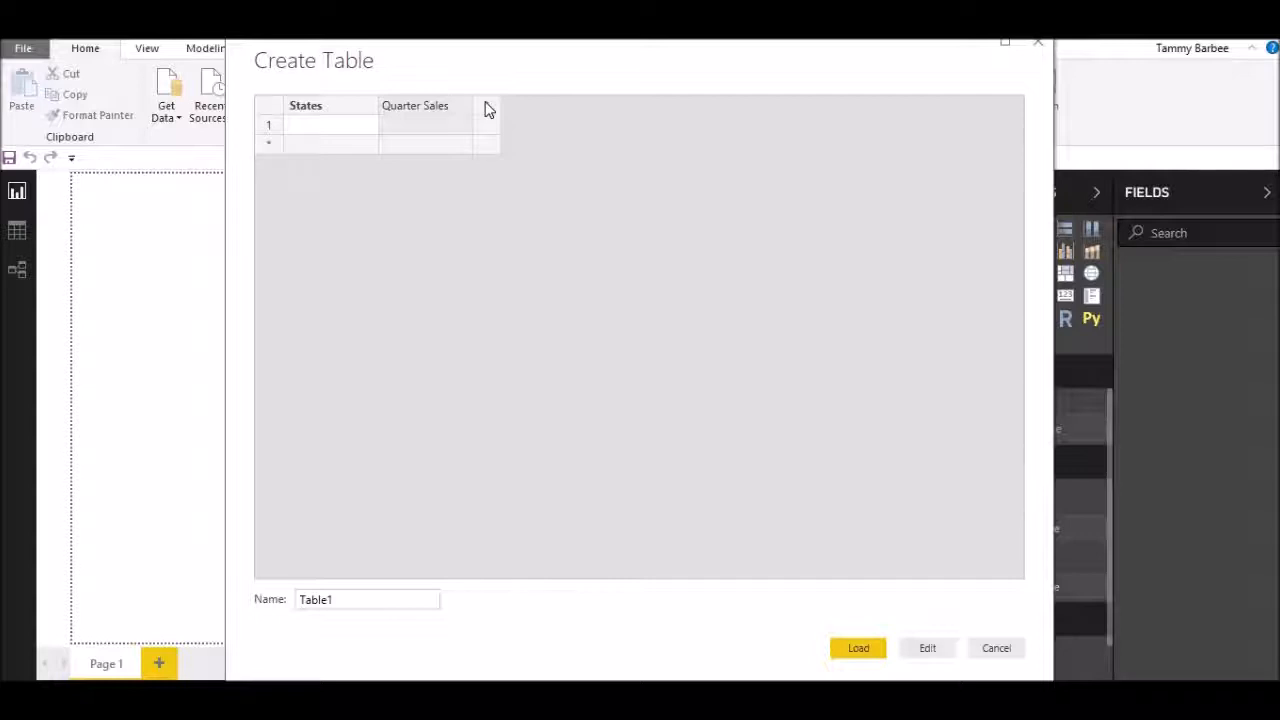
pyautogui.press('Return')
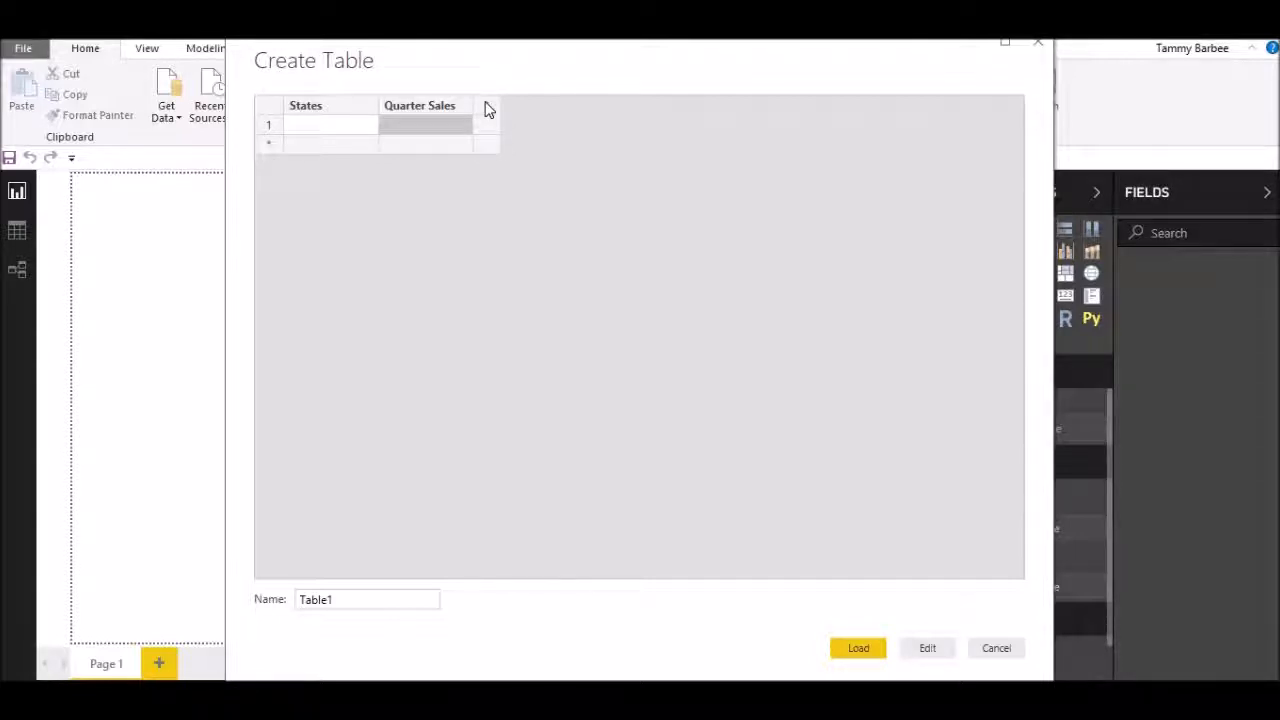
# Fill the States column with Virginia, California, Ohio, Tennessee and Maryland in rows 1 to 5.
pyautogui.press('Left')
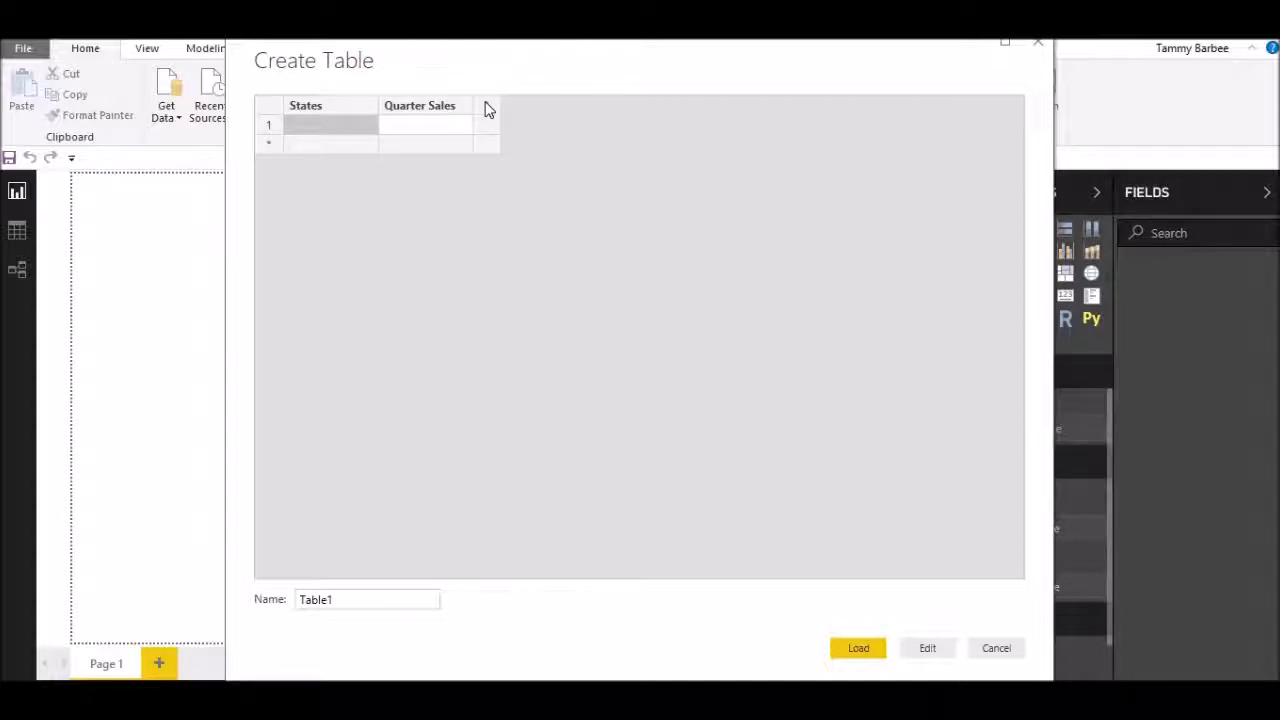
pyautogui.write('Virginia')
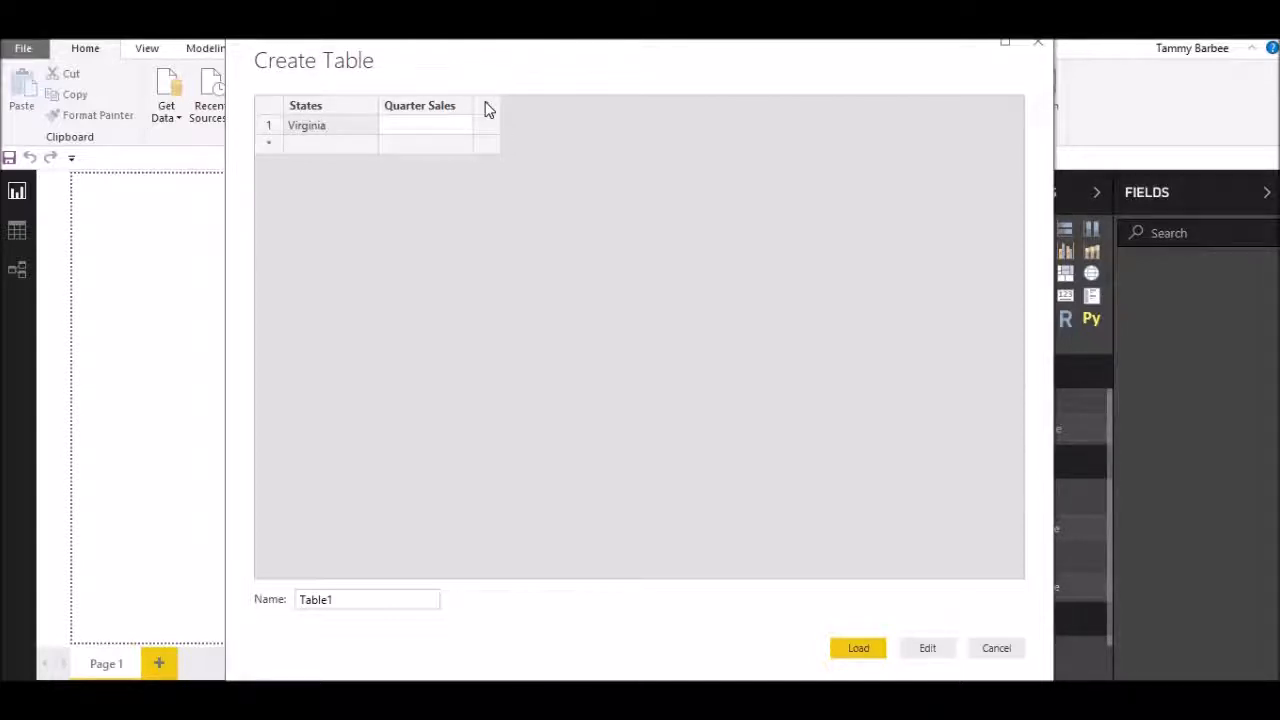
pyautogui.press('Return')
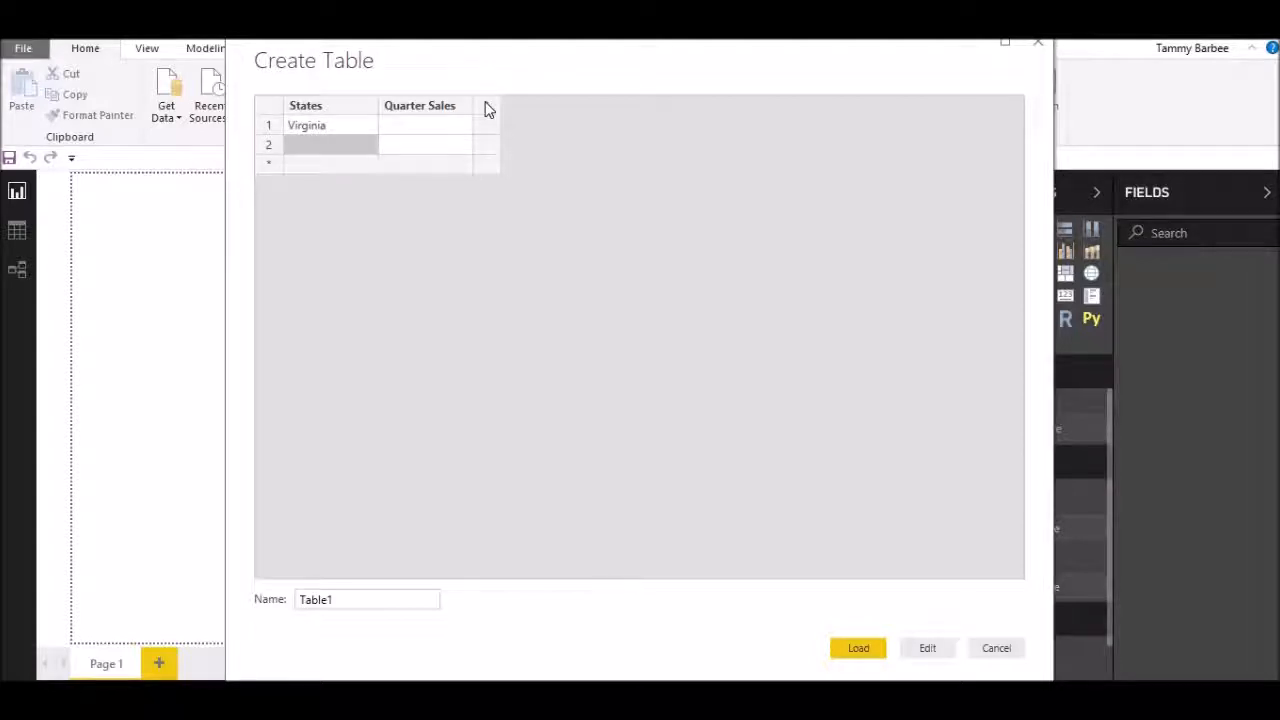
pyautogui.write('California')
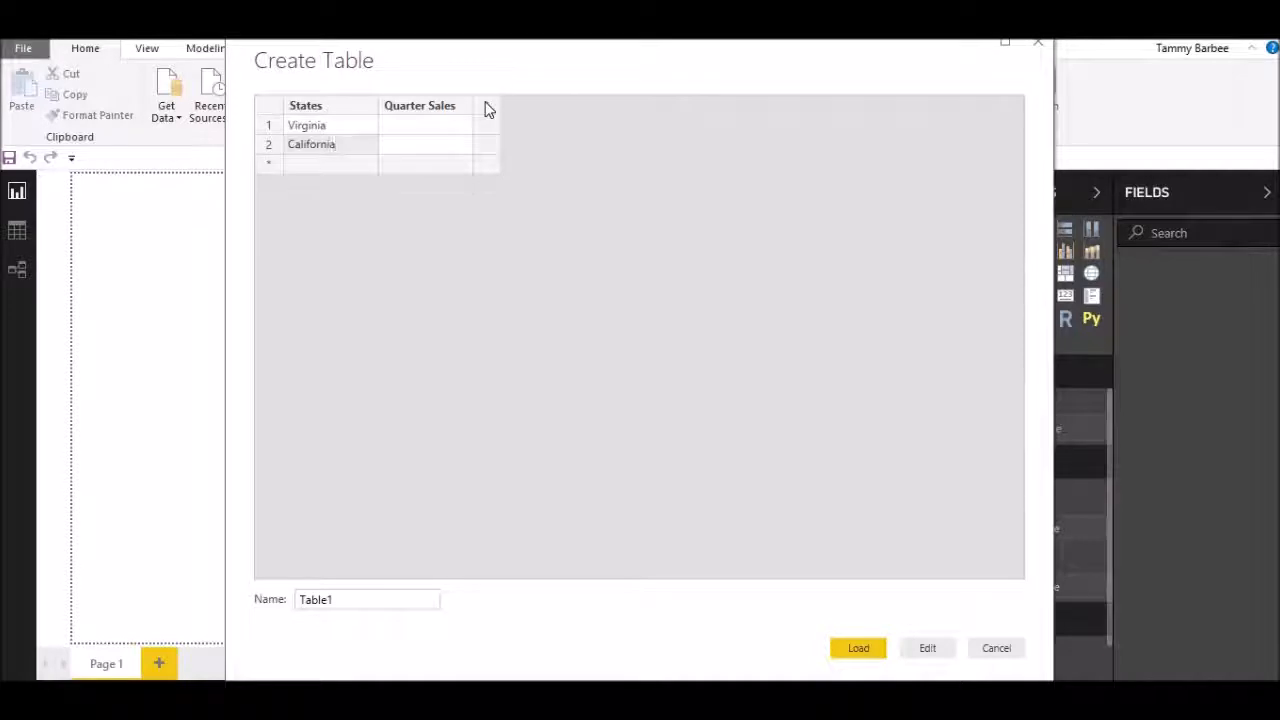
pyautogui.press('Return')
pyautogui.write('Ohio')
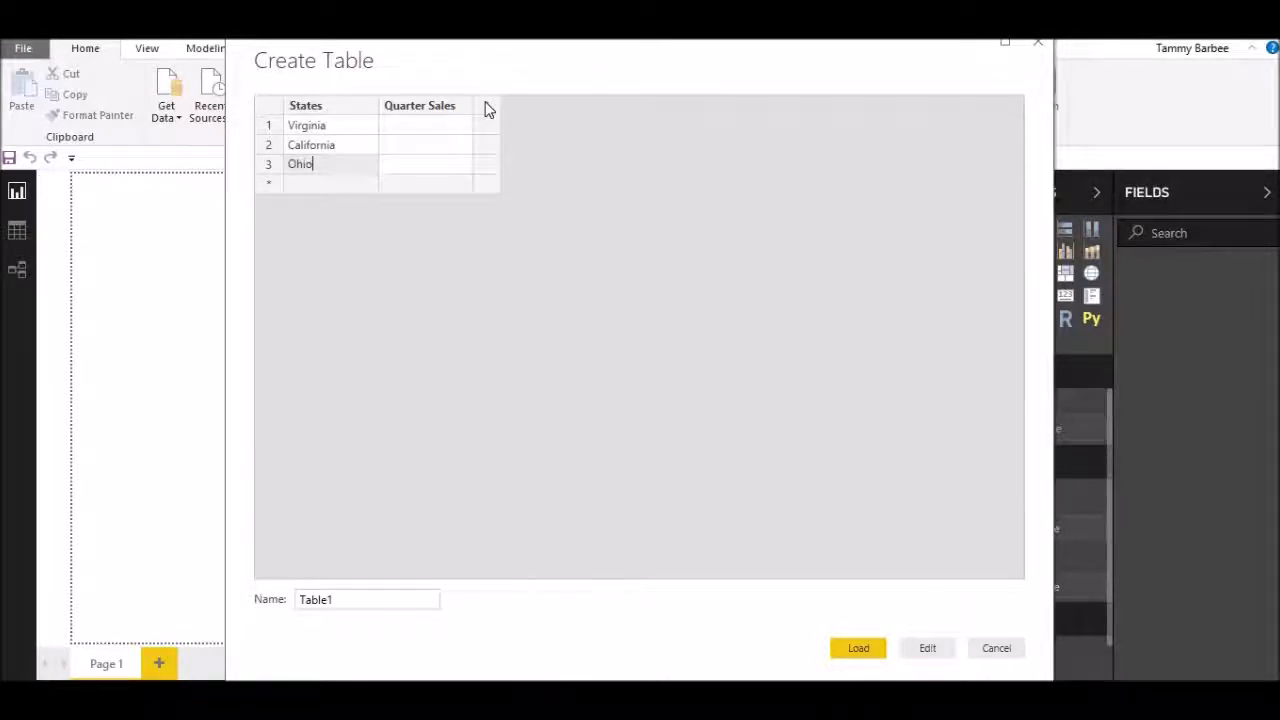
pyautogui.press('Return')
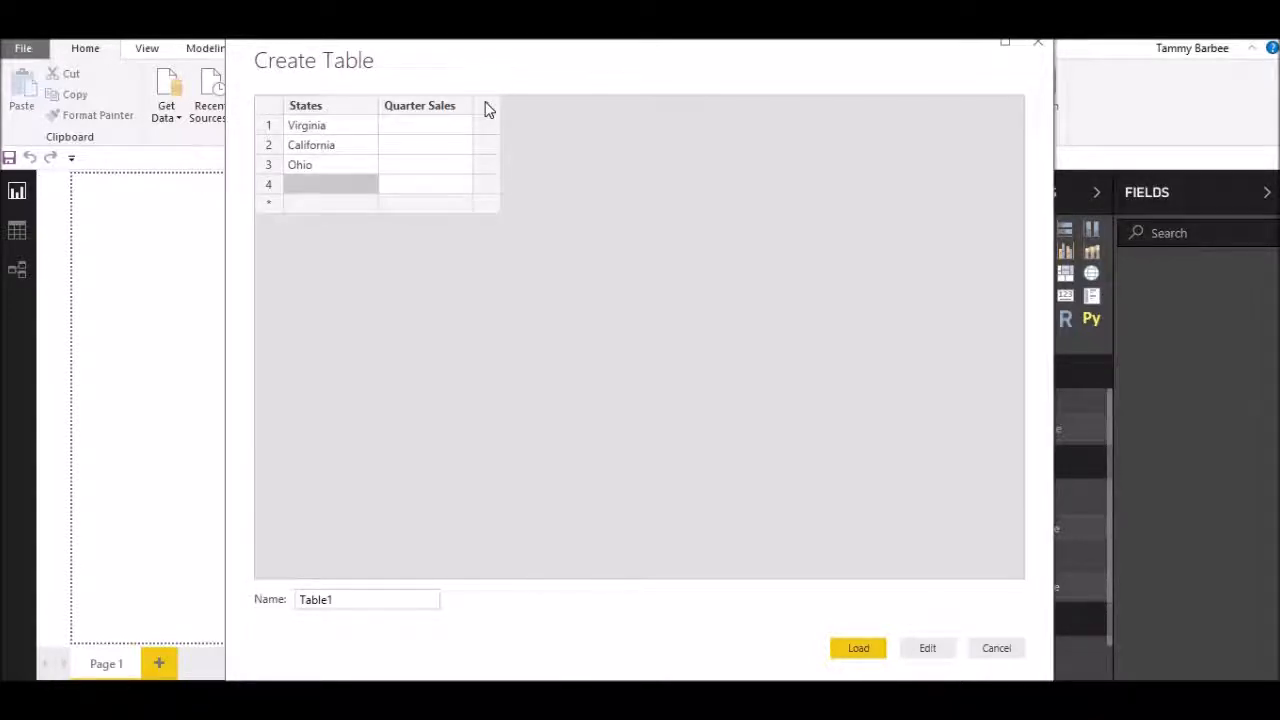
pyautogui.write('Tennessee')
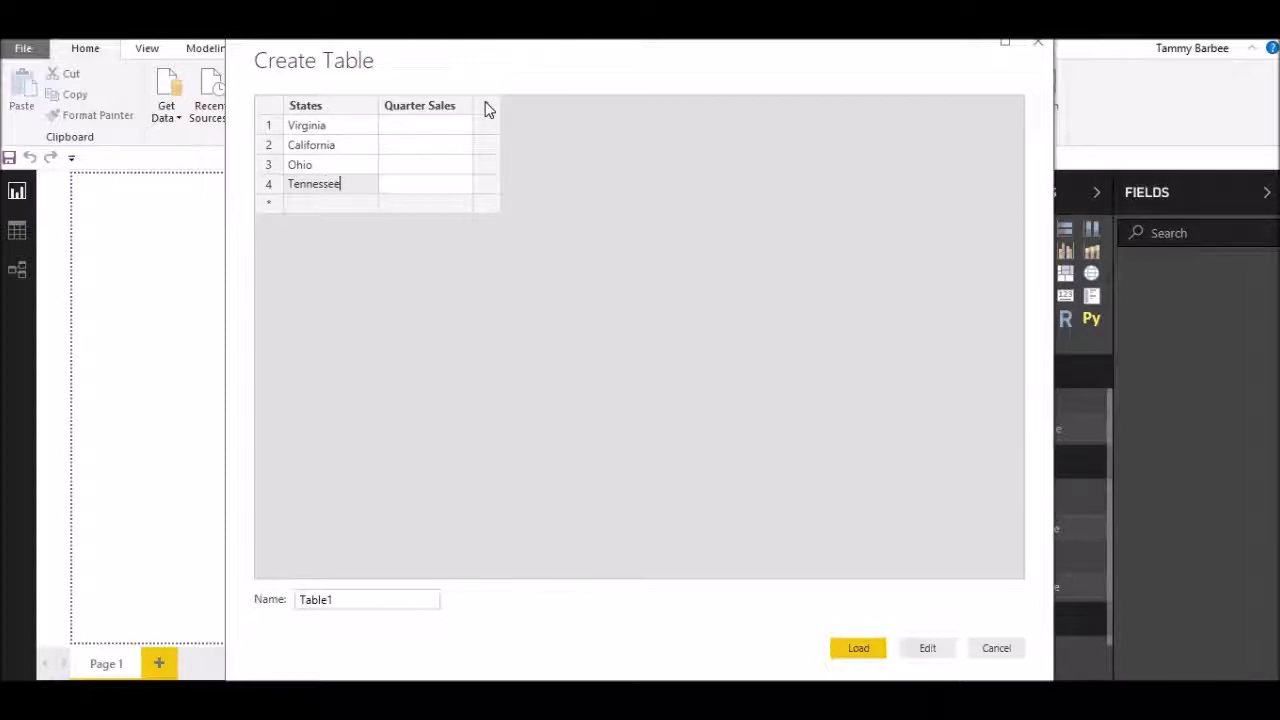
pyautogui.press('Return')
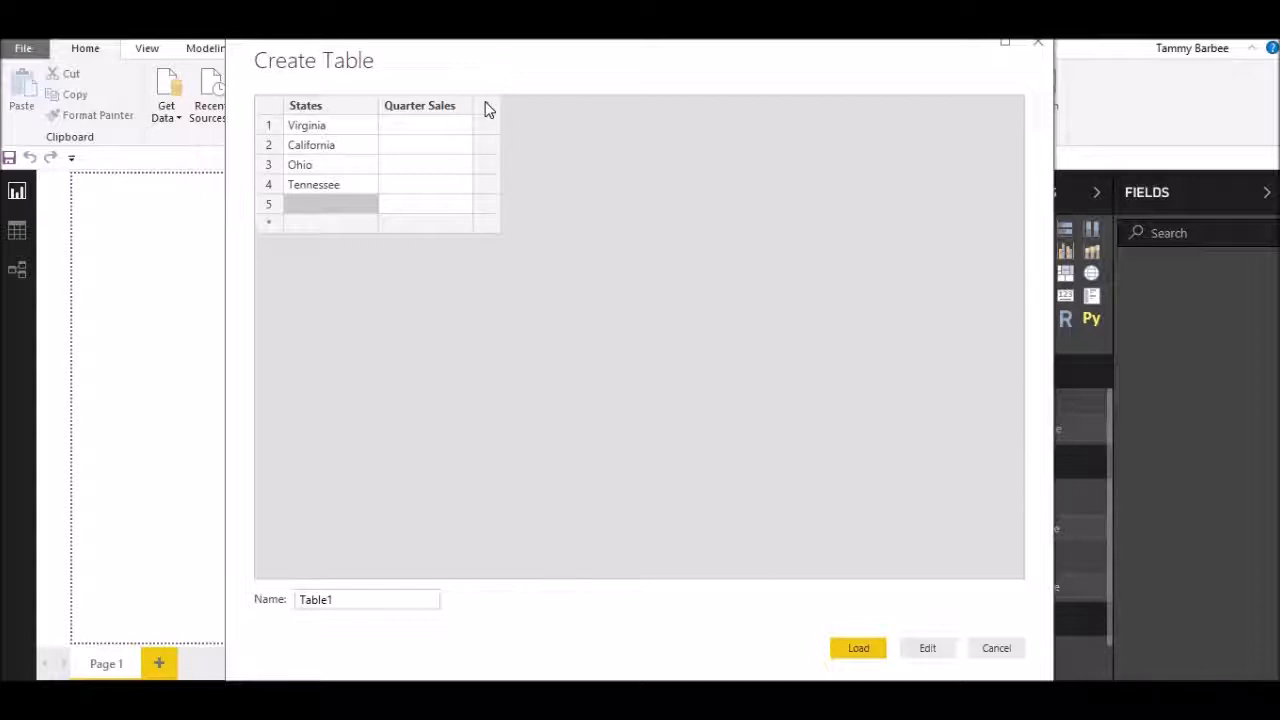
pyautogui.write('Marylan')
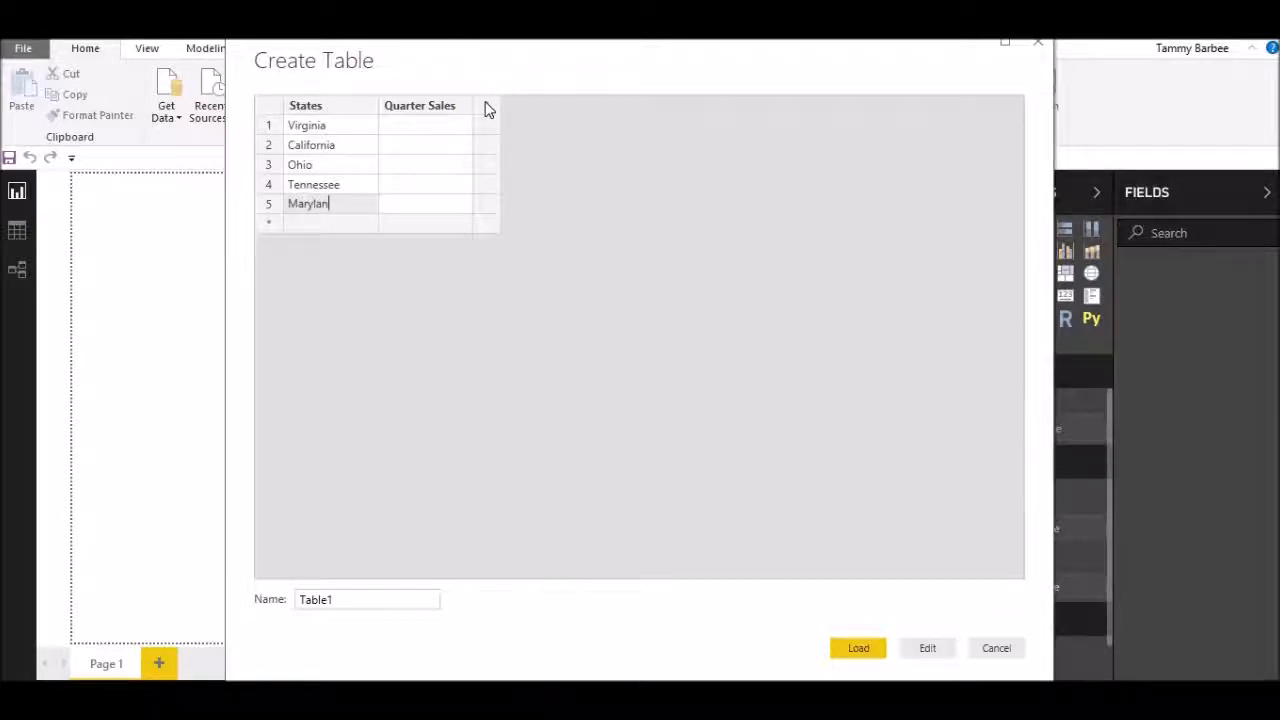
pyautogui.press('Return')
pyautogui.press('Up')
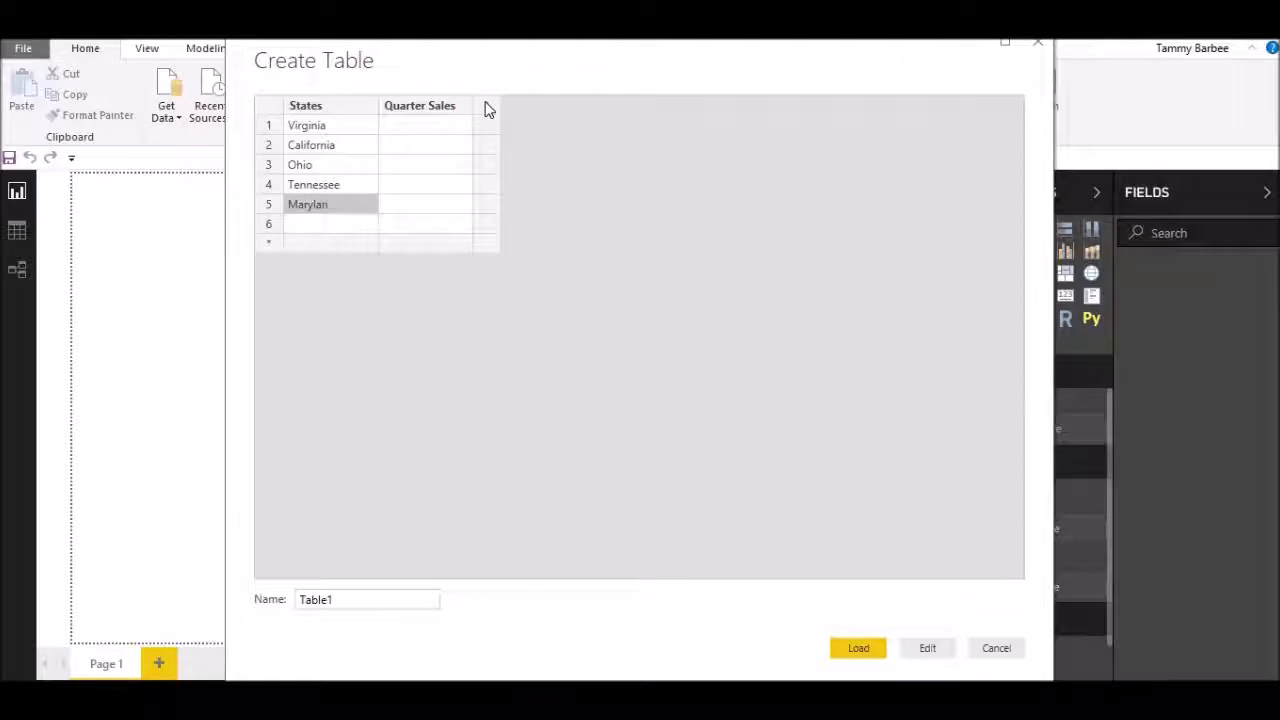
pyautogui.write('Maryland')
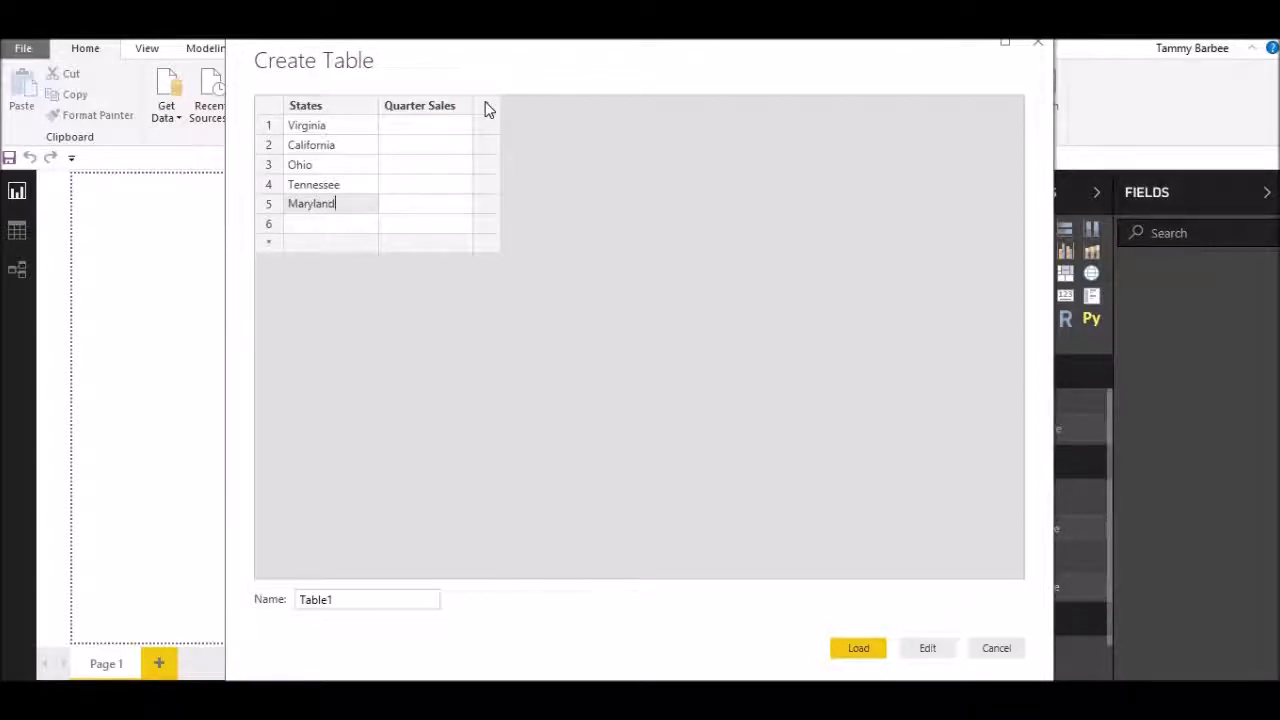
# Enter Quarter Sales of 658876 for Virginia and 1050671 for California.
pyautogui.press('Tab')
pyautogui.press('Up')
pyautogui.press('Up')
pyautogui.press('Up')
pyautogui.press('Up')
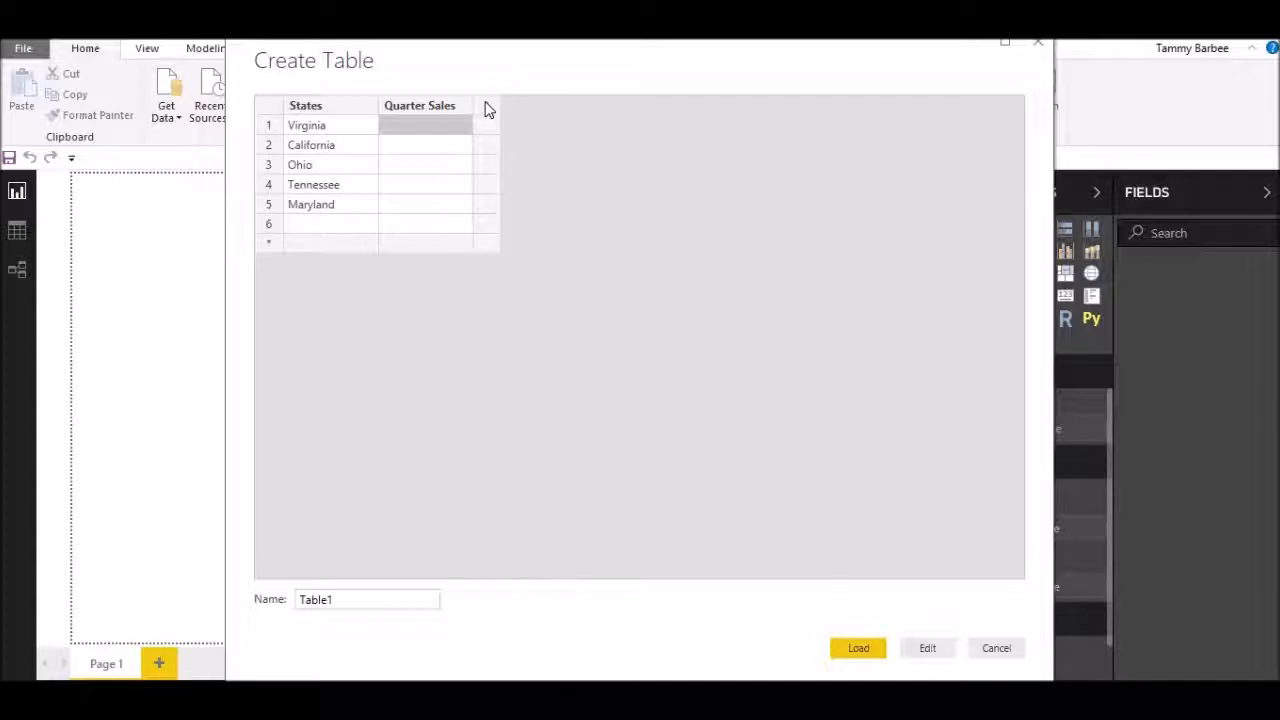
pyautogui.write('658')
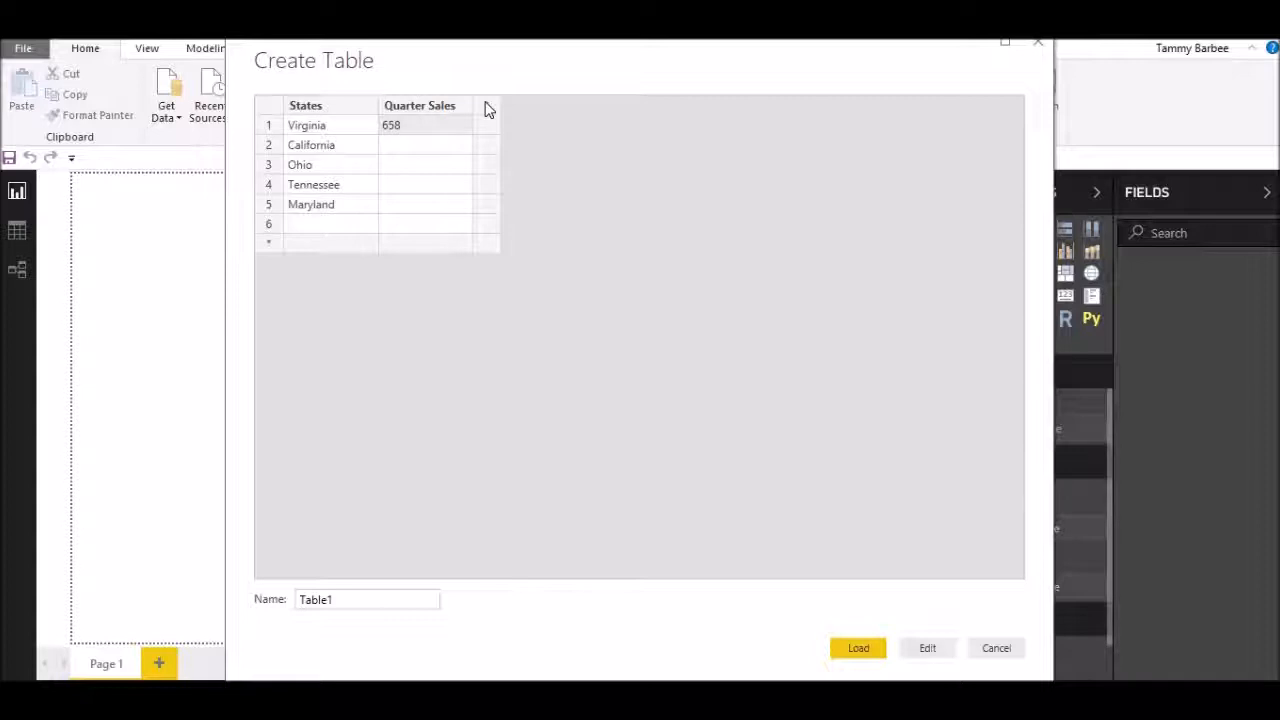
pyautogui.write('876')
pyautogui.press('Return')
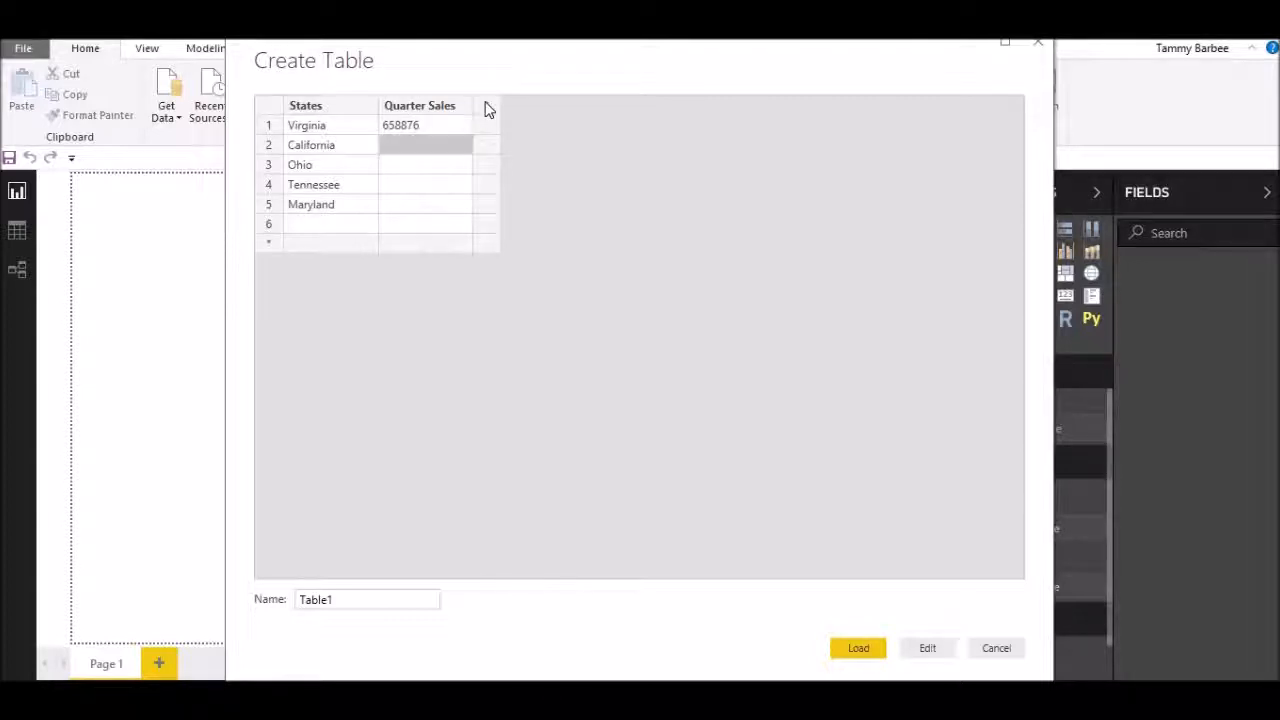
pyautogui.write('1050')
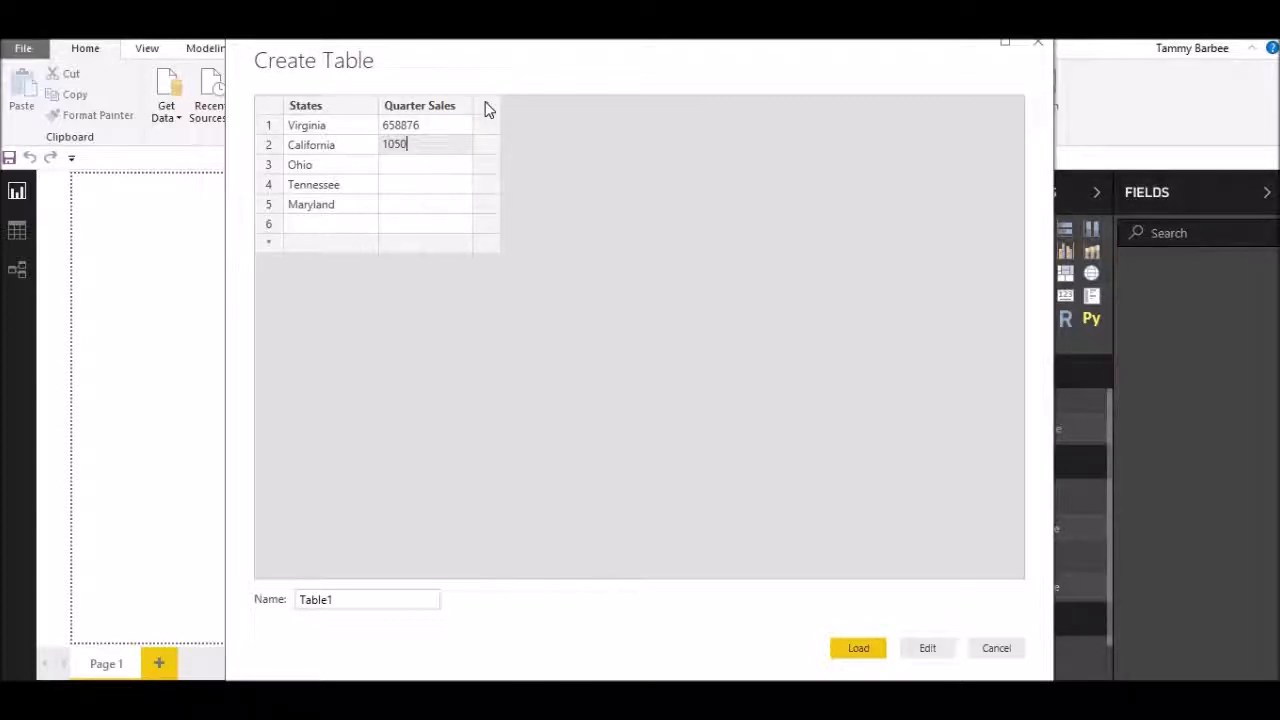
pyautogui.write('671')
pyautogui.press('Return')
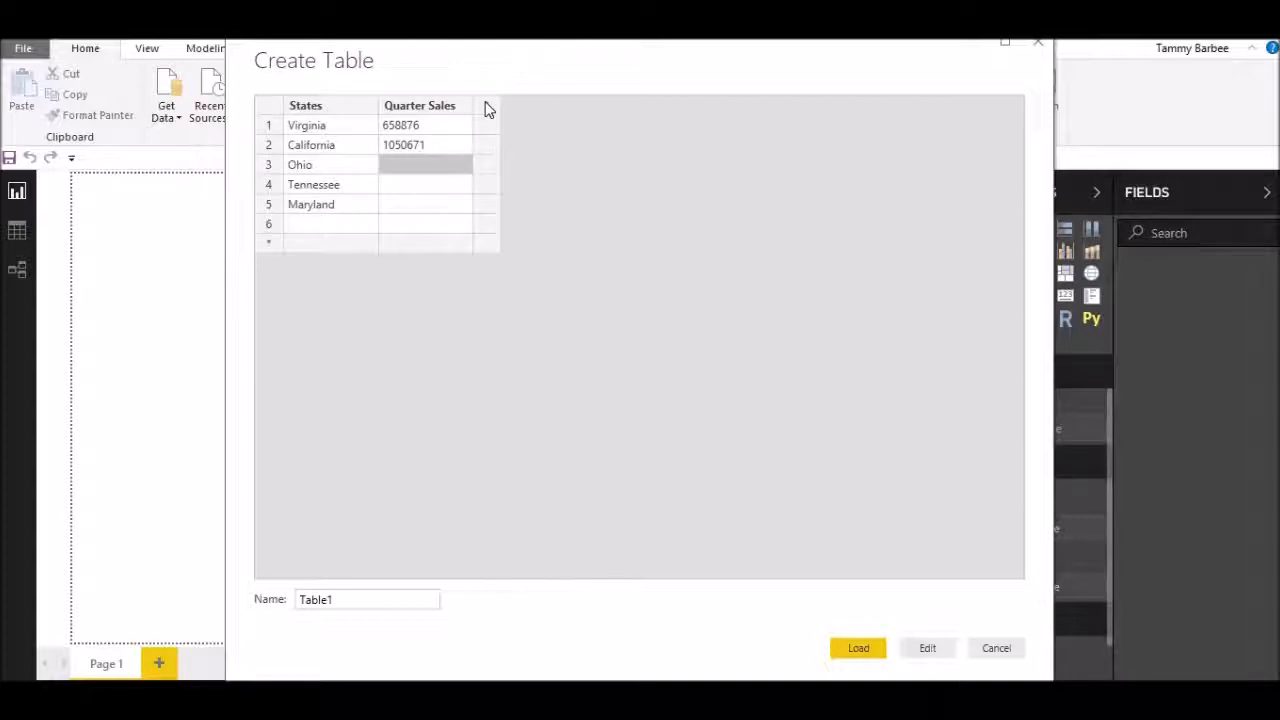
# Enter Quarter Sales of 345999 for Ohio, 656007 for Tennessee and 453896 for Maryland.
pyautogui.write('345')
pyautogui.write('99')
pyautogui.press('Return')
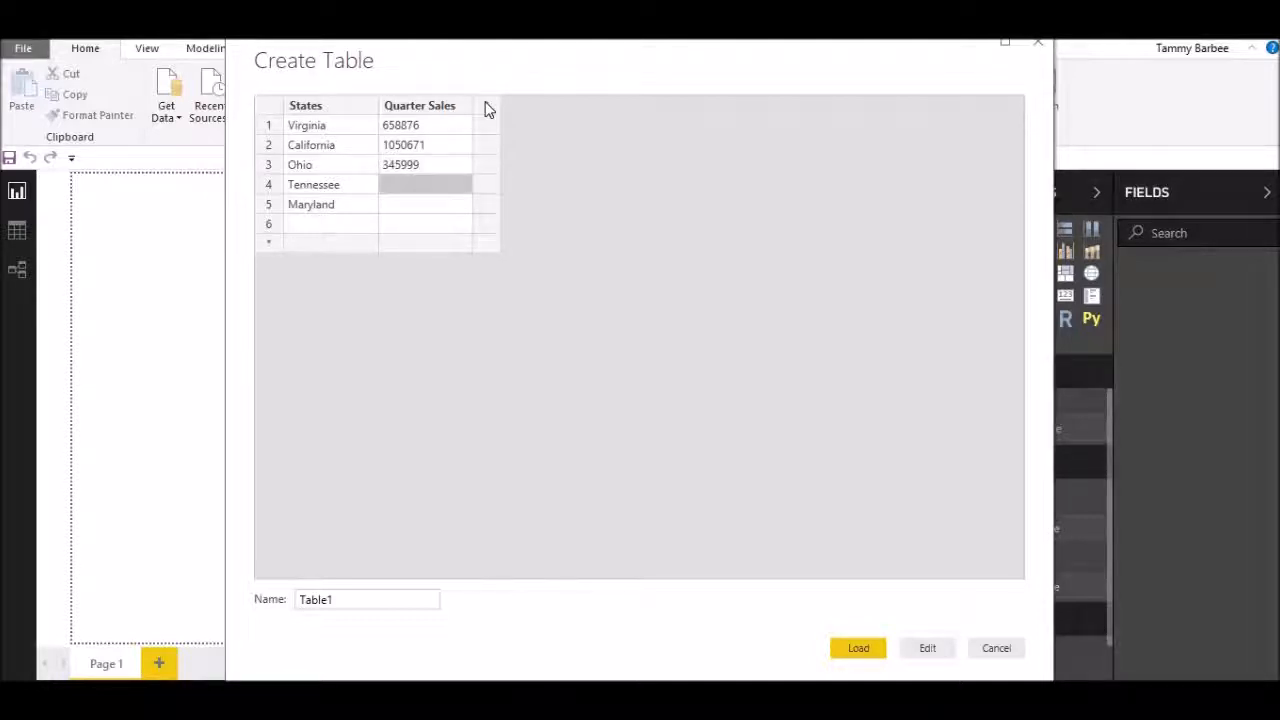
pyautogui.write('656007')
pyautogui.press('Return')
pyautogui.write('4')
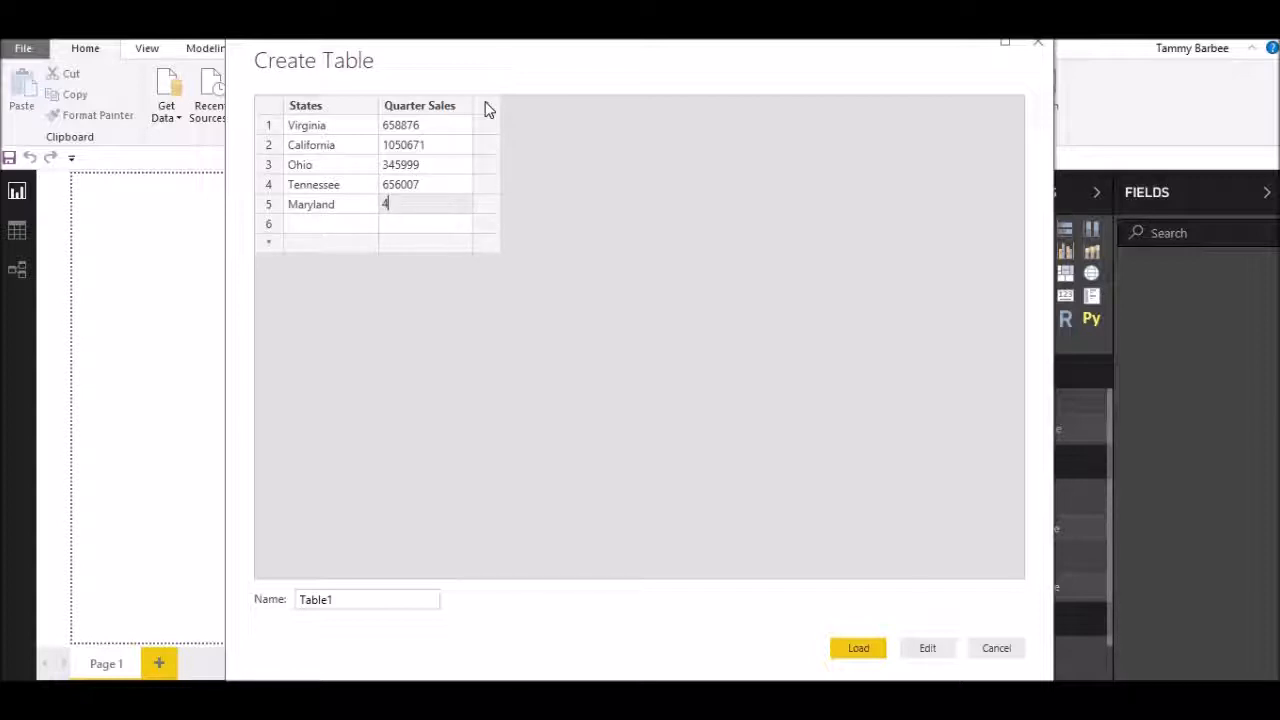
pyautogui.write('53896')
pyautogui.press('Return')
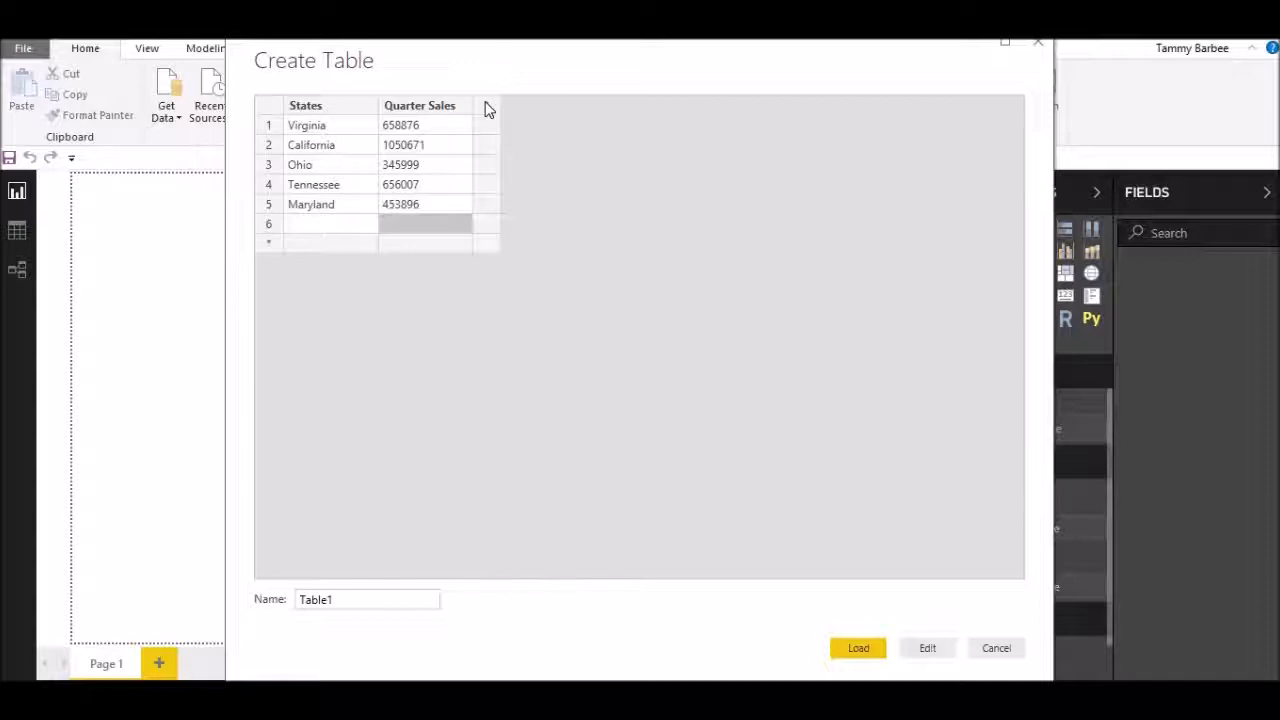
pyautogui.press('Up')
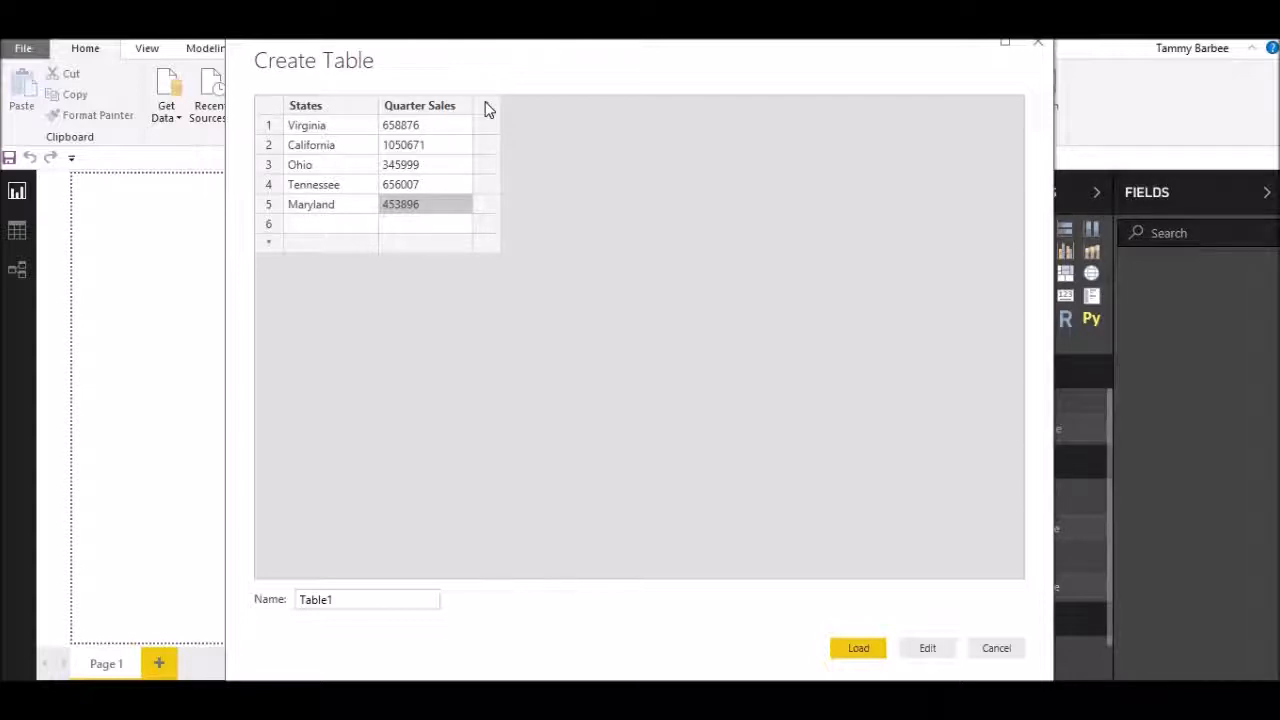
# Name the table StatewithQuarterSales and load it into the report.
pyautogui.click(358, 595)
pyautogui.click(358, 597)
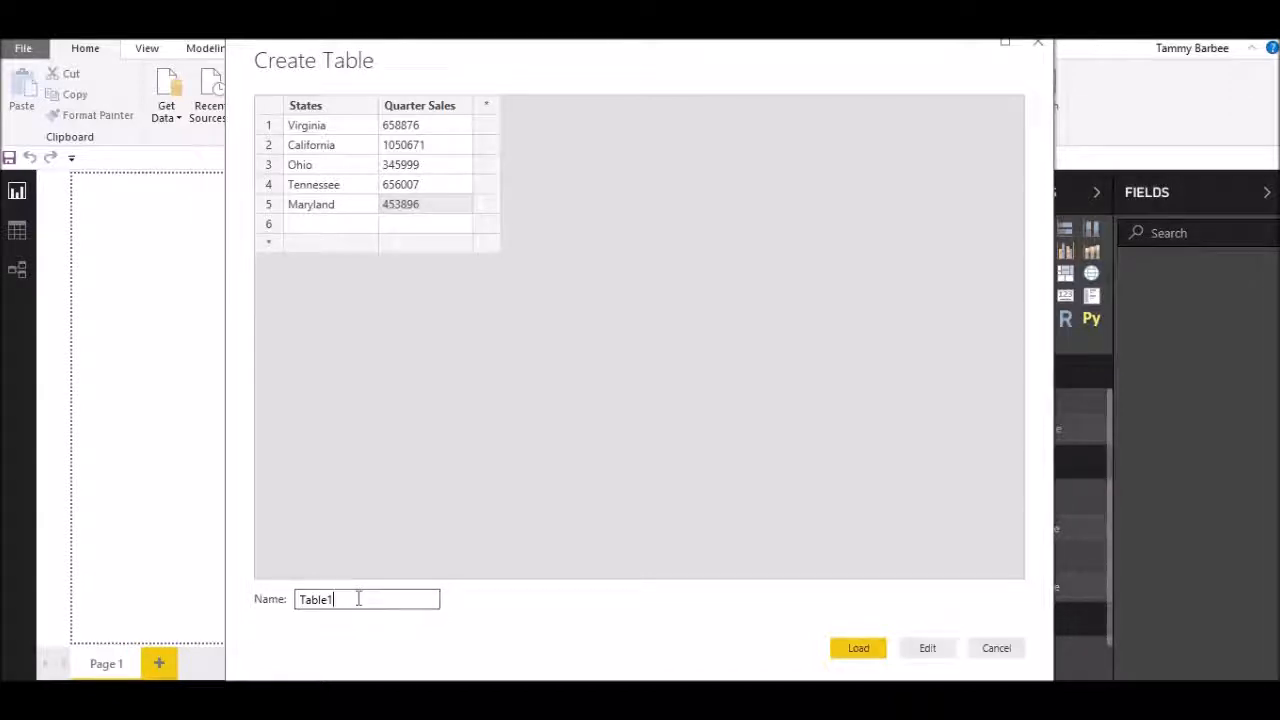
pyautogui.press('BackSpace')
pyautogui.press('BackSpace')
pyautogui.press('BackSpace')
pyautogui.press('BackSpace')
pyautogui.press('BackSpace')
pyautogui.press('BackSpace')
pyautogui.write('State')
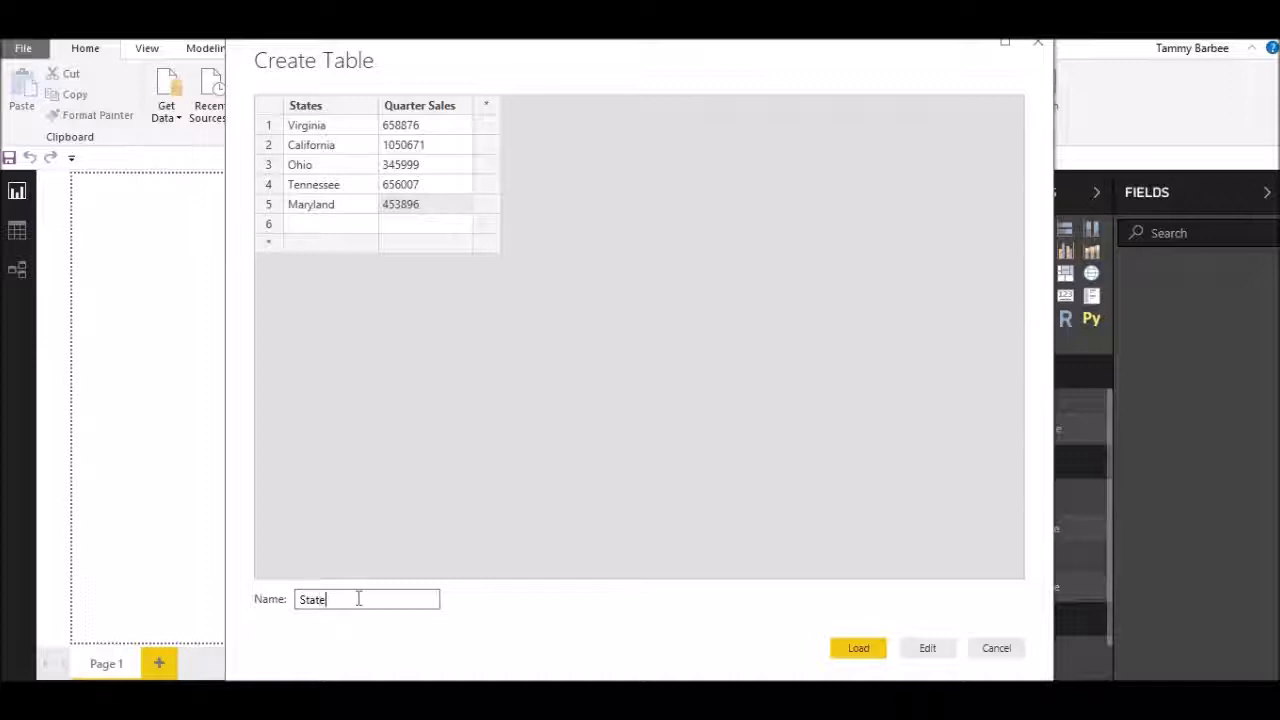
pyautogui.write('withQuarterSales')
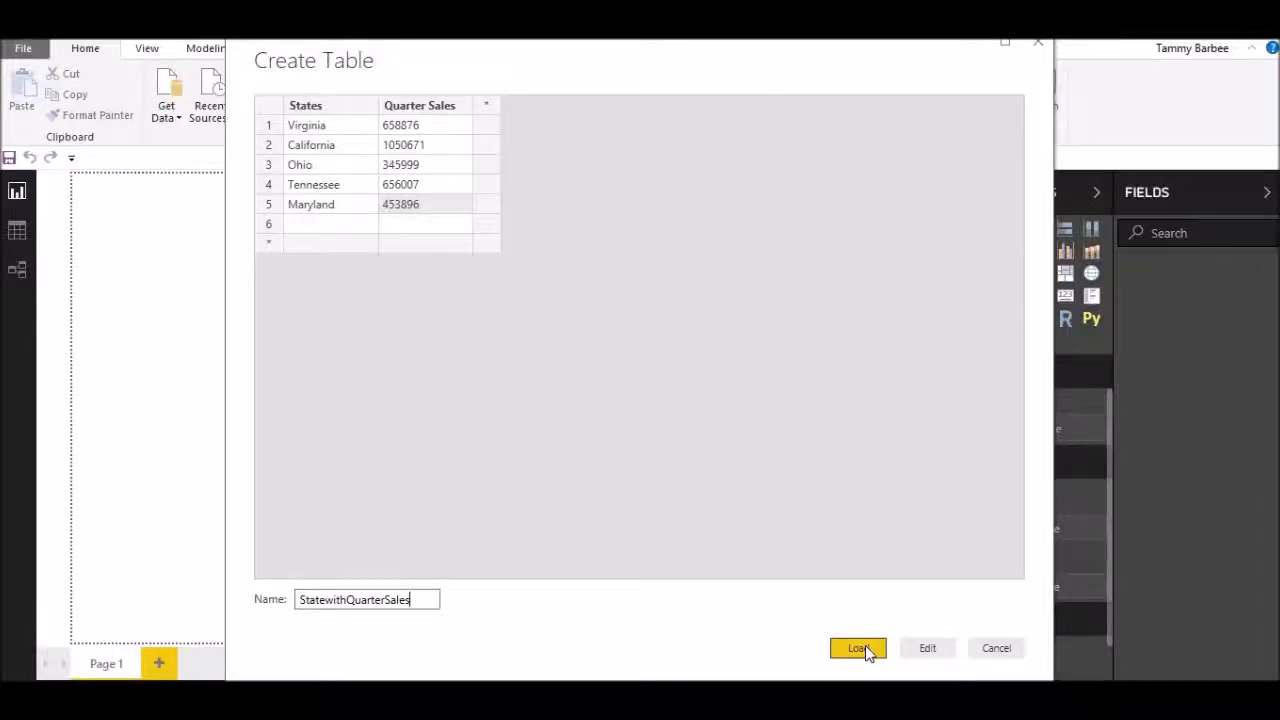
pyautogui.click(865, 648)
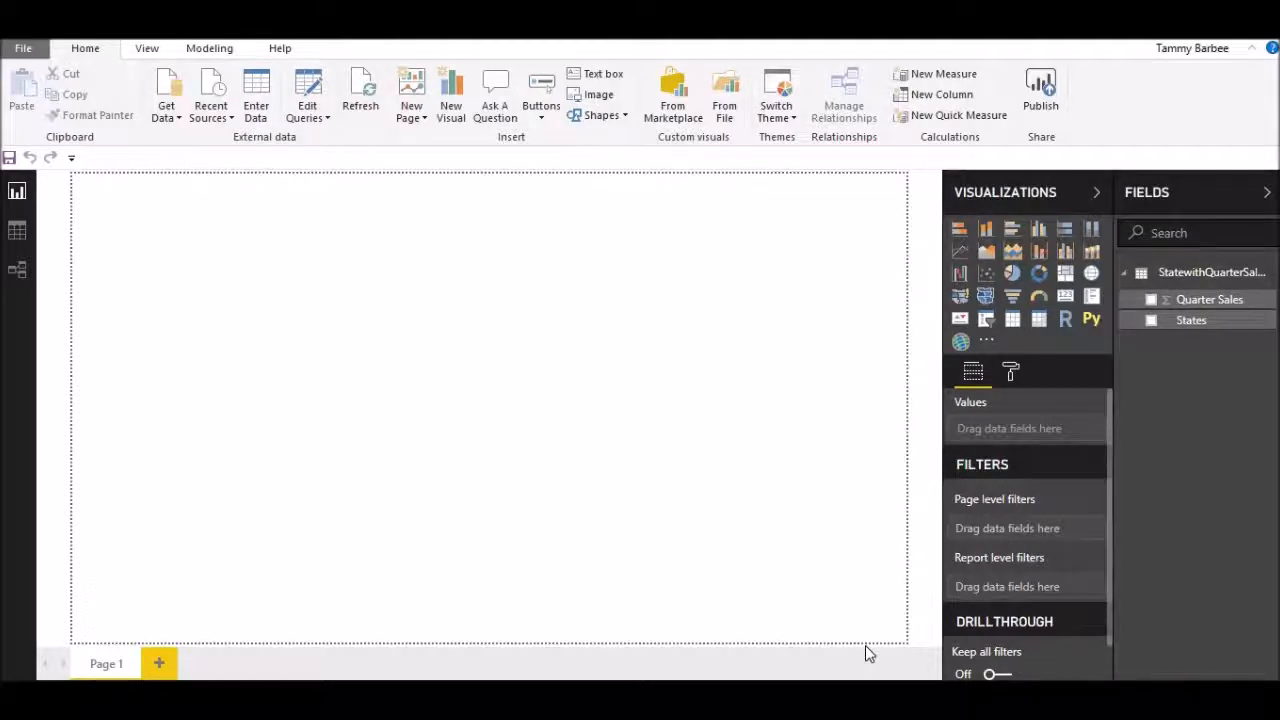
# Add an enlarged table visual to the upper part of the report page with the States and Quarter Sales fields, in that order.
pyautogui.click(1010, 322)
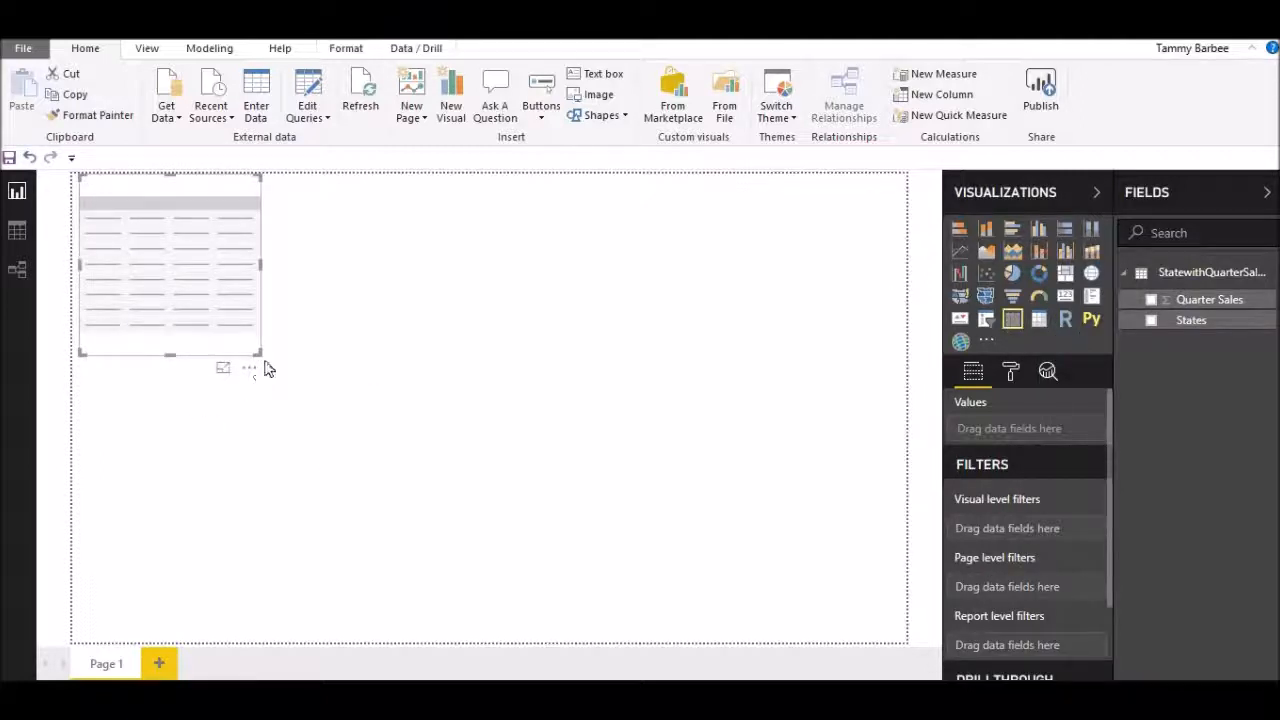
pyautogui.moveTo(258, 350); pyautogui.dragTo(594, 476)
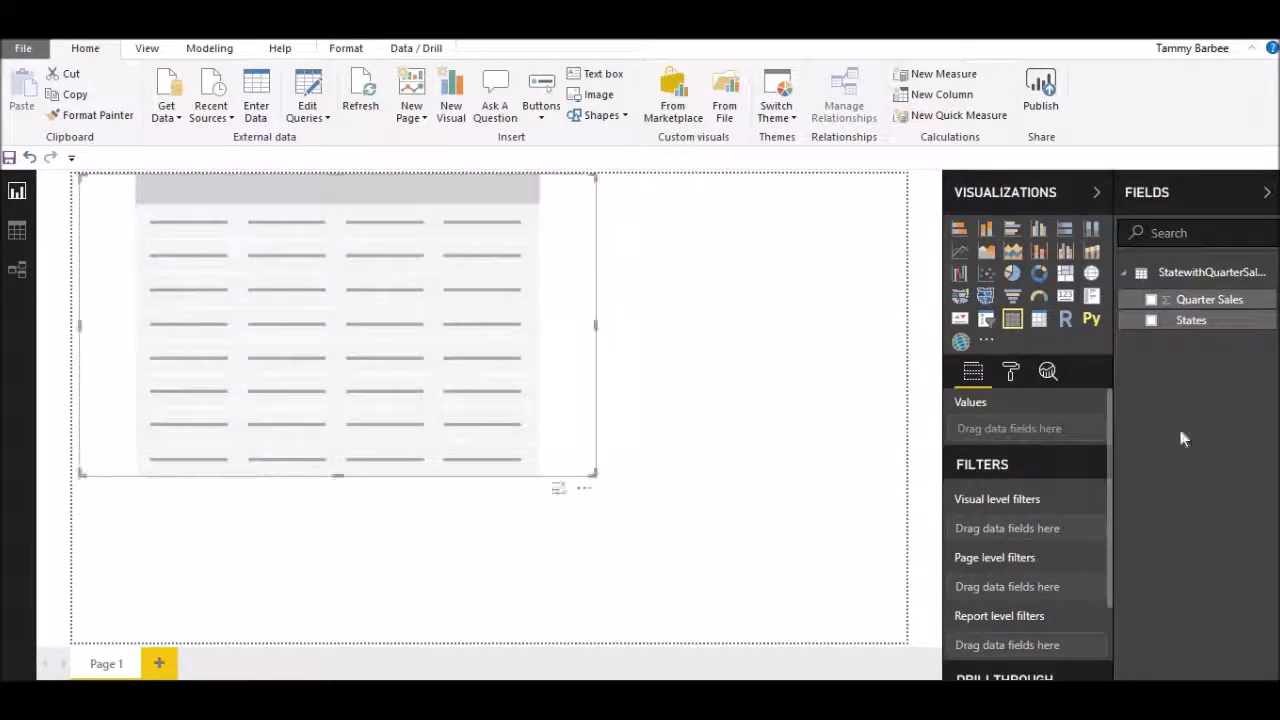
pyautogui.click(1152, 322)
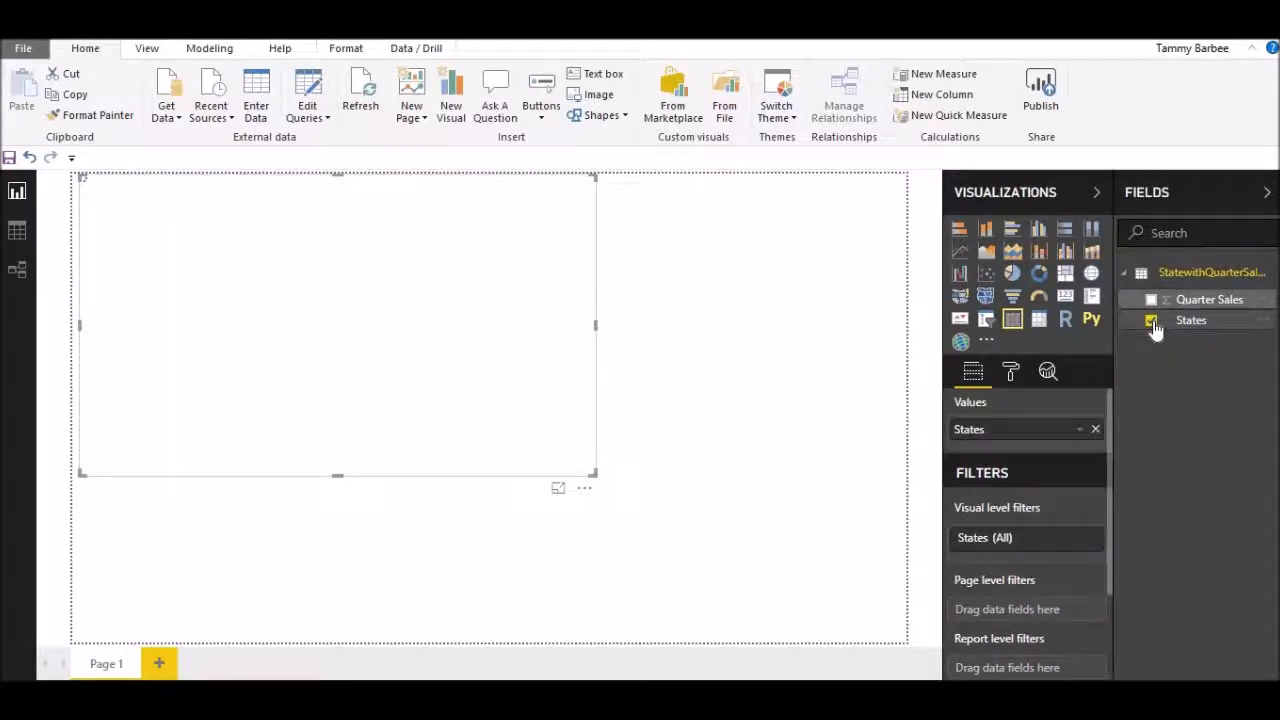
pyautogui.click(1152, 300)
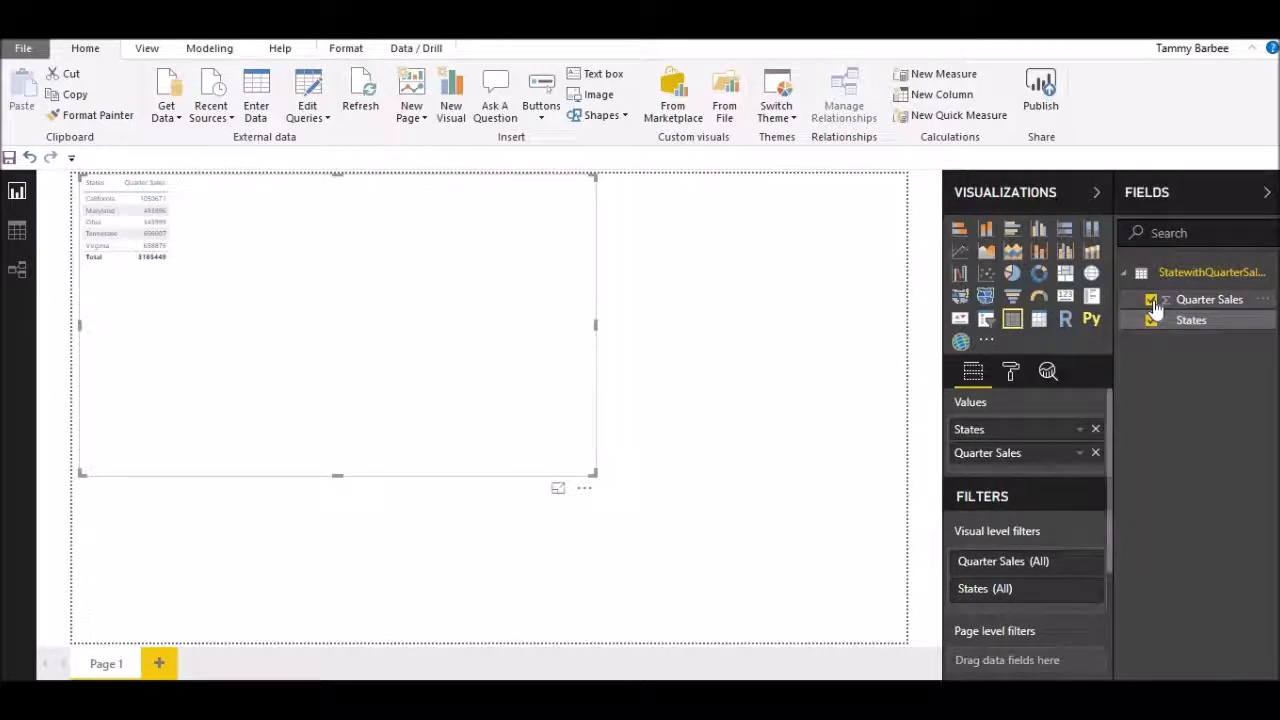
pyautogui.click(1011, 372)
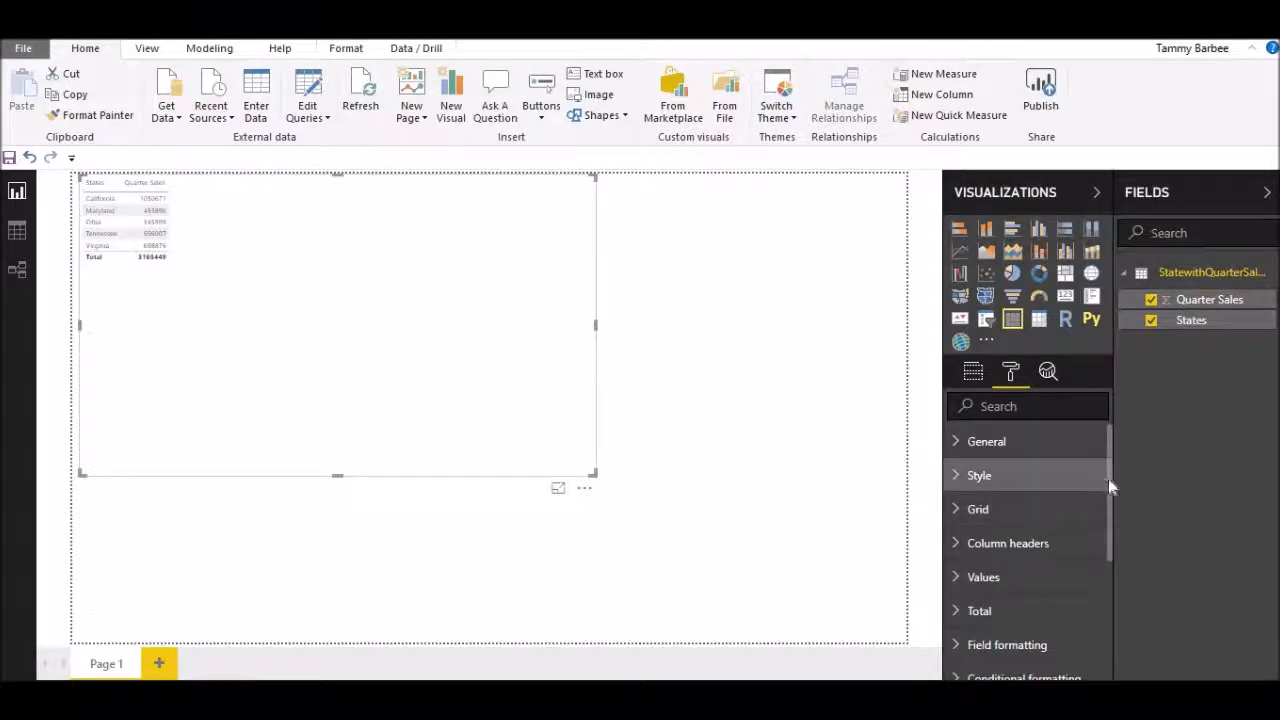
pyautogui.moveTo(1108, 486); pyautogui.dragTo(1108, 440)
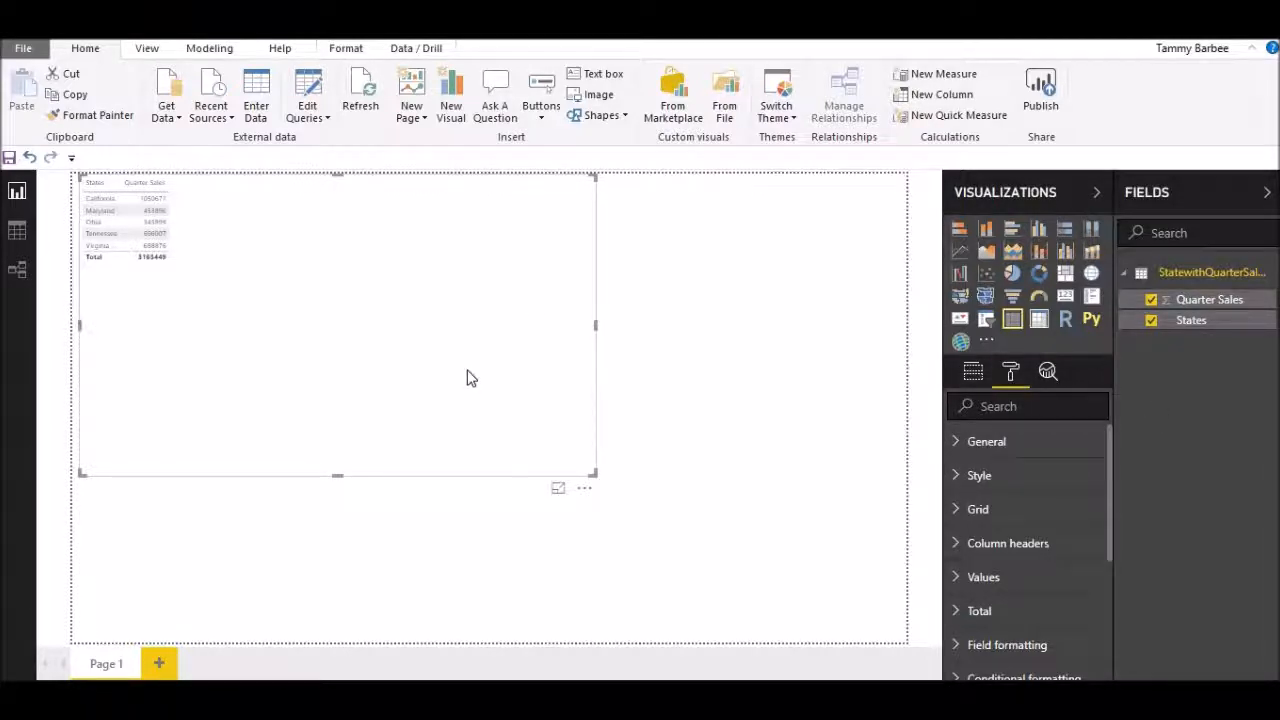
# Add a separate pie chart below the table with States as legend and Quarter Sales as values, and enlarge it upward.
pyautogui.click(728, 421)
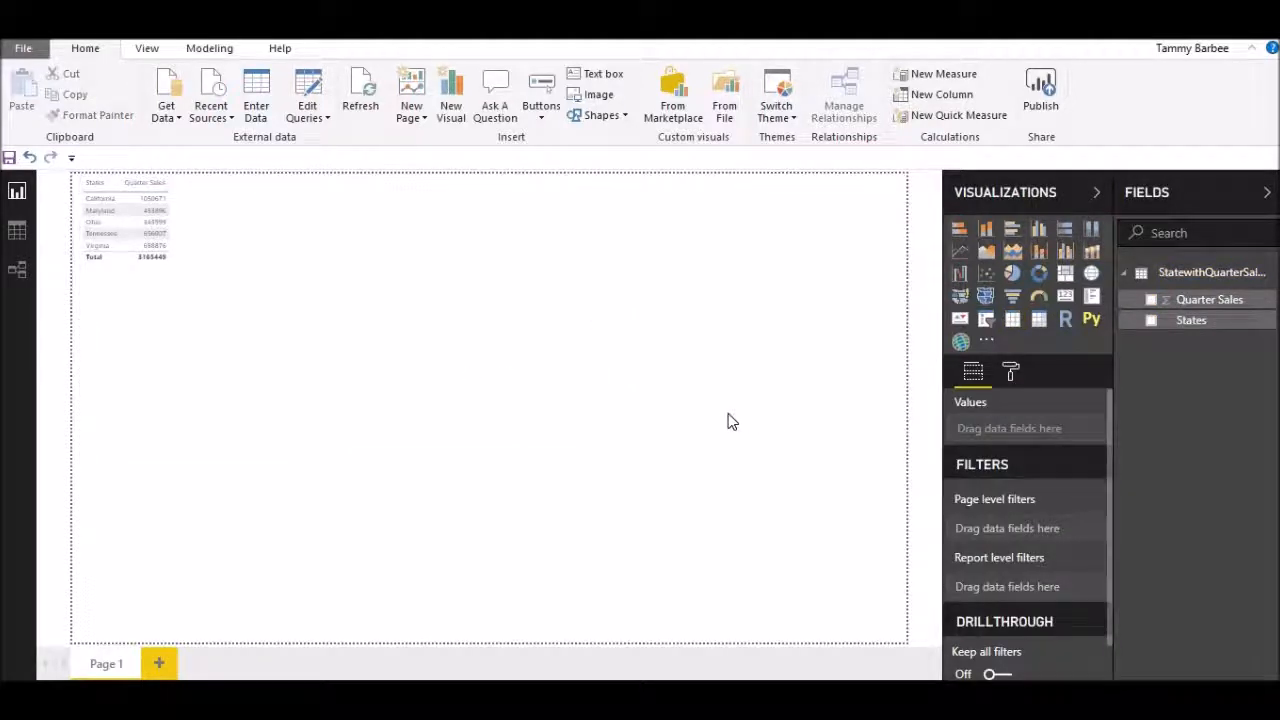
pyautogui.click(1013, 283)
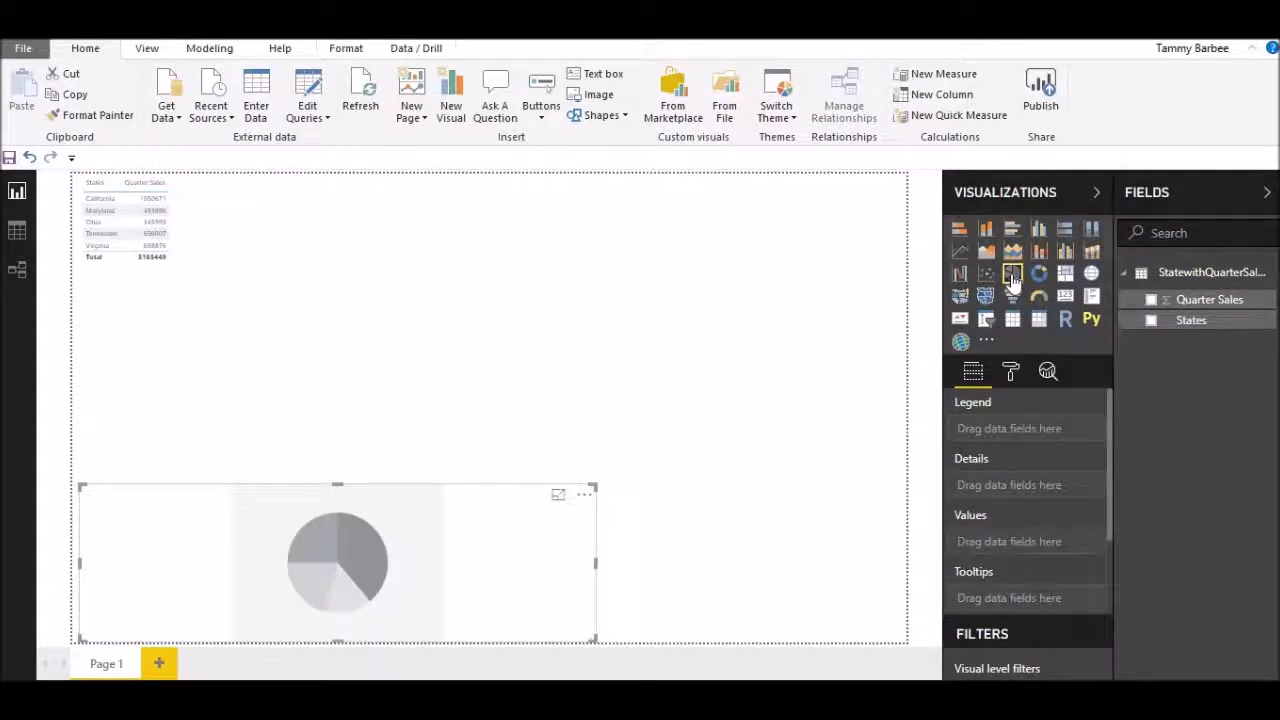
pyautogui.click(1152, 321)
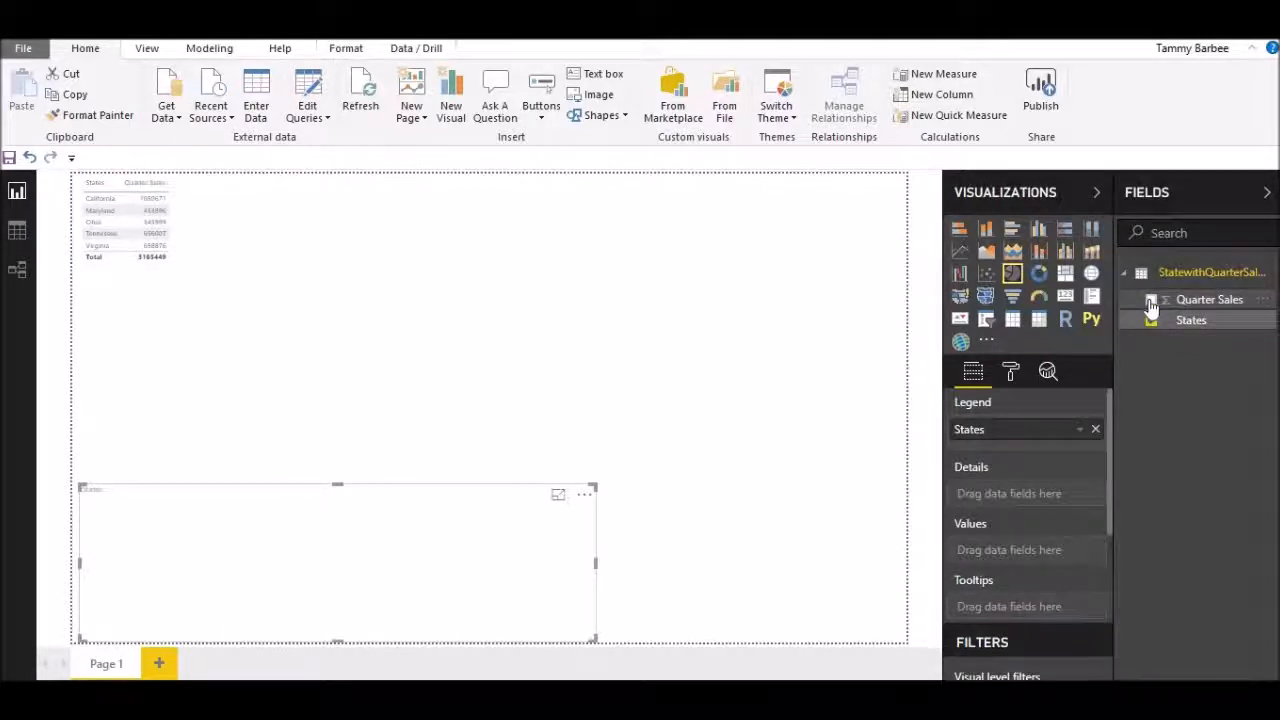
pyautogui.click(1151, 300)
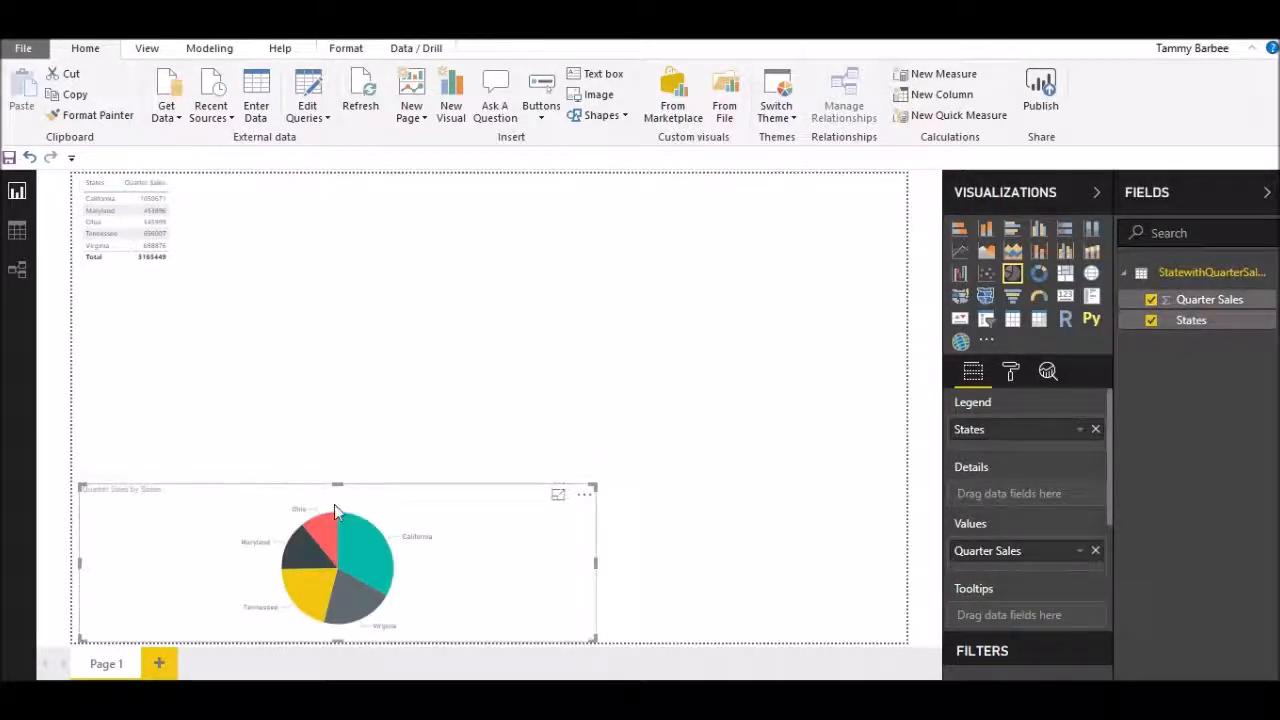
pyautogui.moveTo(339, 486); pyautogui.dragTo(340, 408)
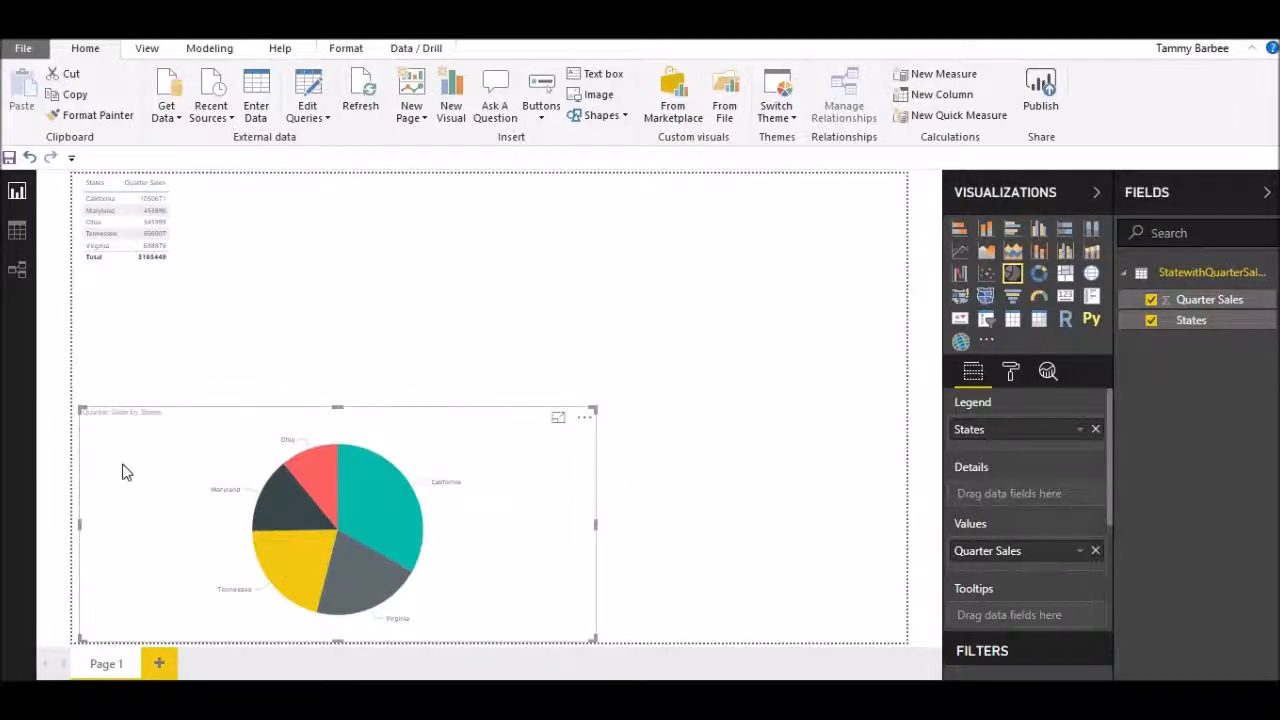
# Open the formatting options of the pie chart.
pyautogui.click(1013, 372)
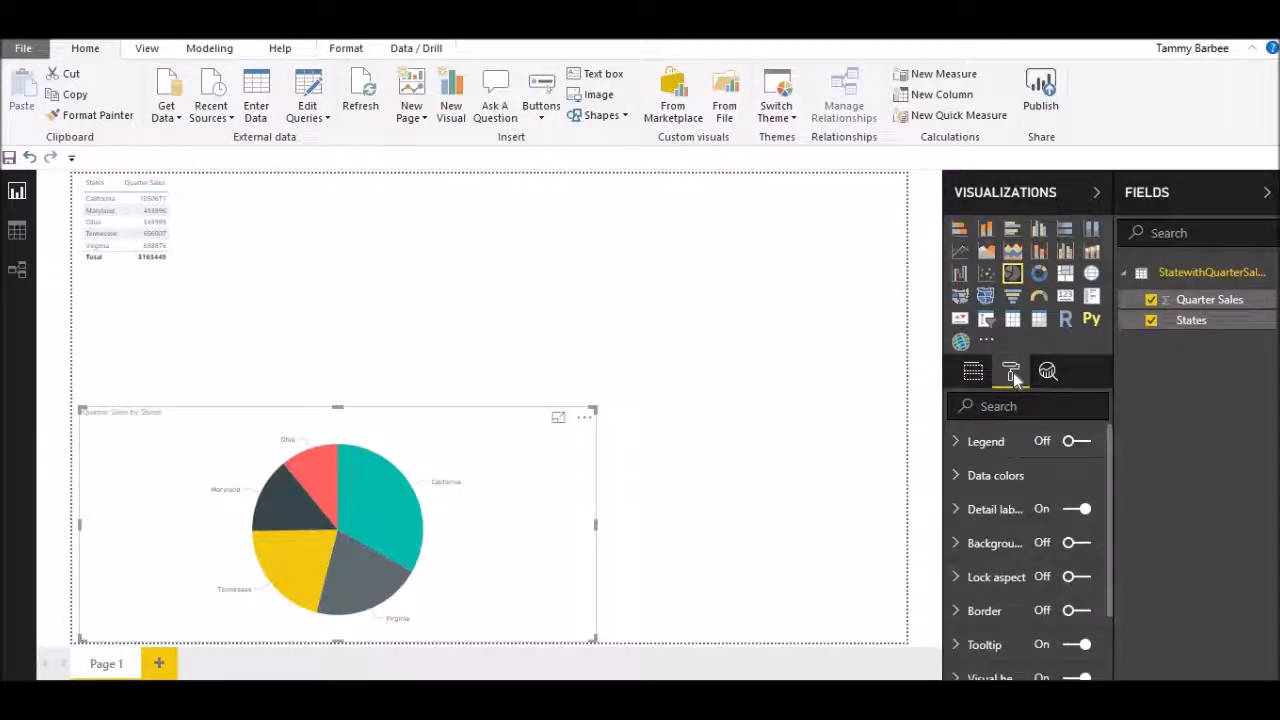